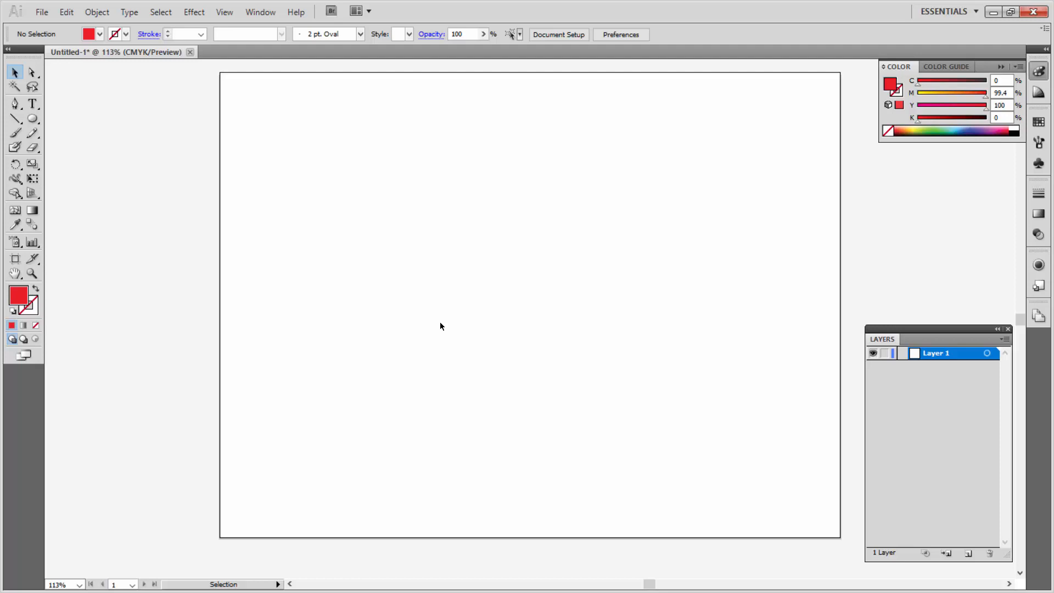
Draw a red circle about 330 px in diameter in the middle of the artboard and enable Draw Inside mode for it.
{"action": "left_click", "coordinate": [32, 119]}
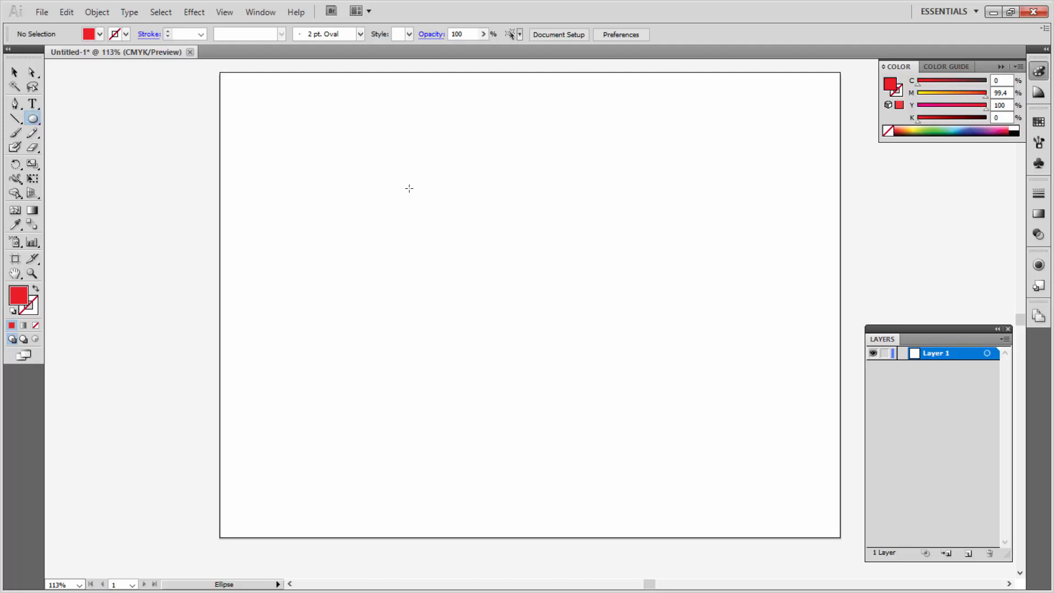
{"action": "mouse_move", "coordinate": [406, 182]}
{"action": "left_mouse_down"}
{"action": "mouse_move", "coordinate": [650, 409]}
{"action": "mouse_move", "coordinate": [657, 437]}
{"action": "left_mouse_up"}
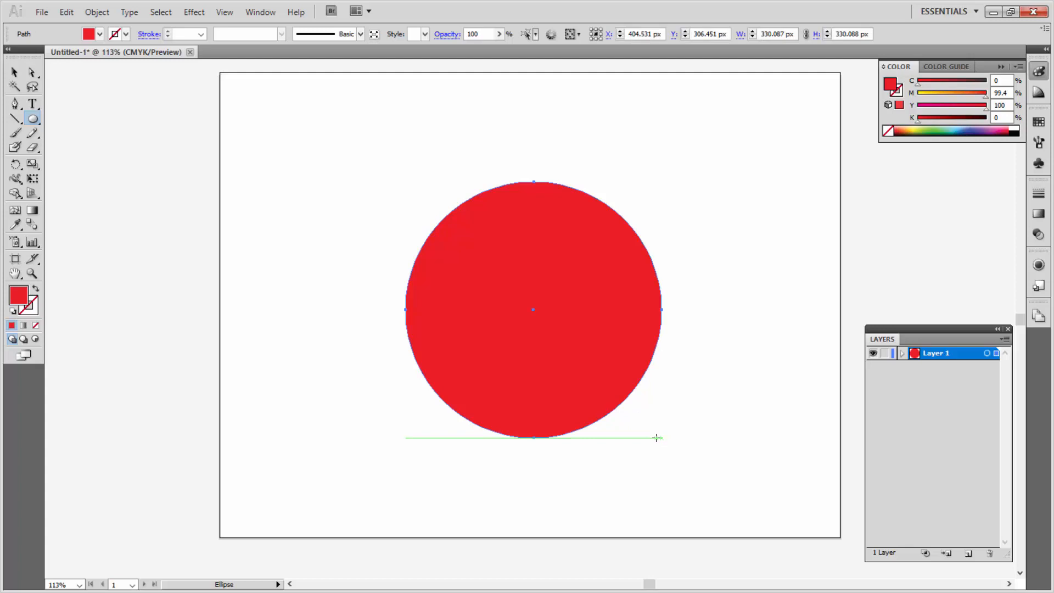
{"action": "left_click", "coordinate": [15, 76]}
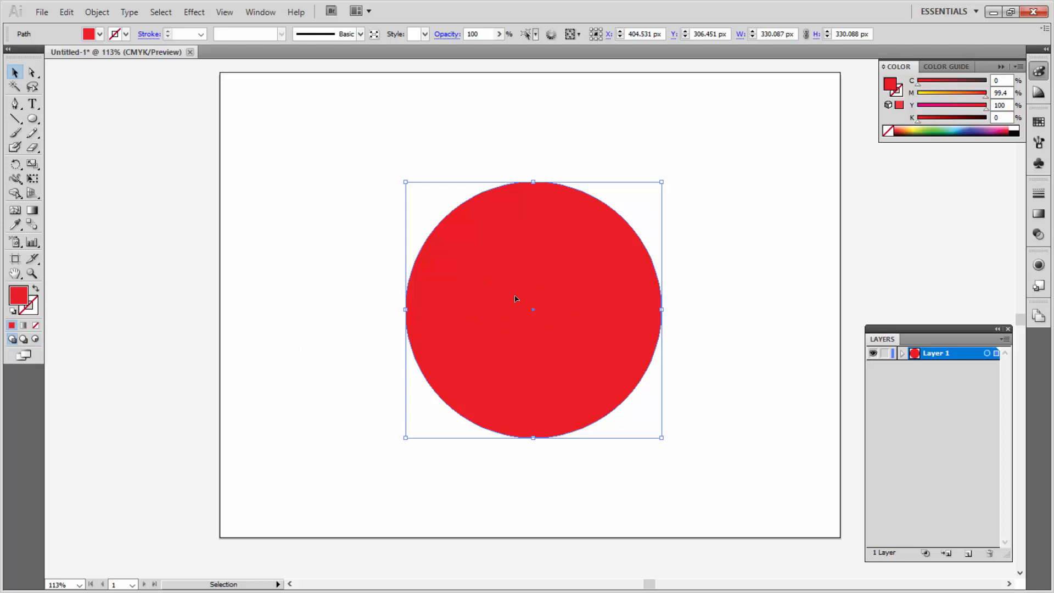
{"action": "left_click", "coordinate": [36, 339]}
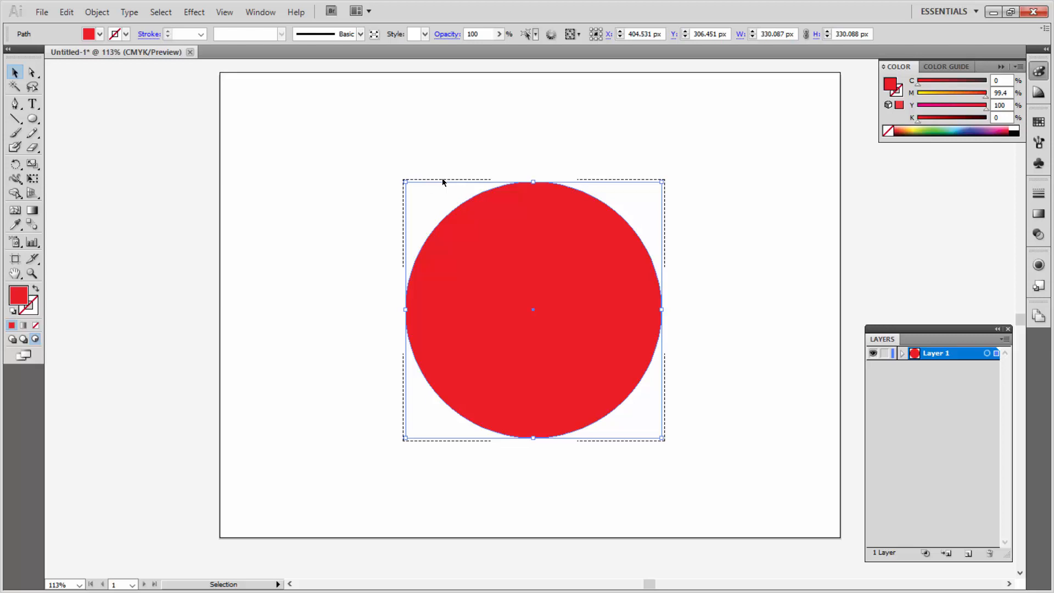
{"action": "left_click", "coordinate": [304, 213]}
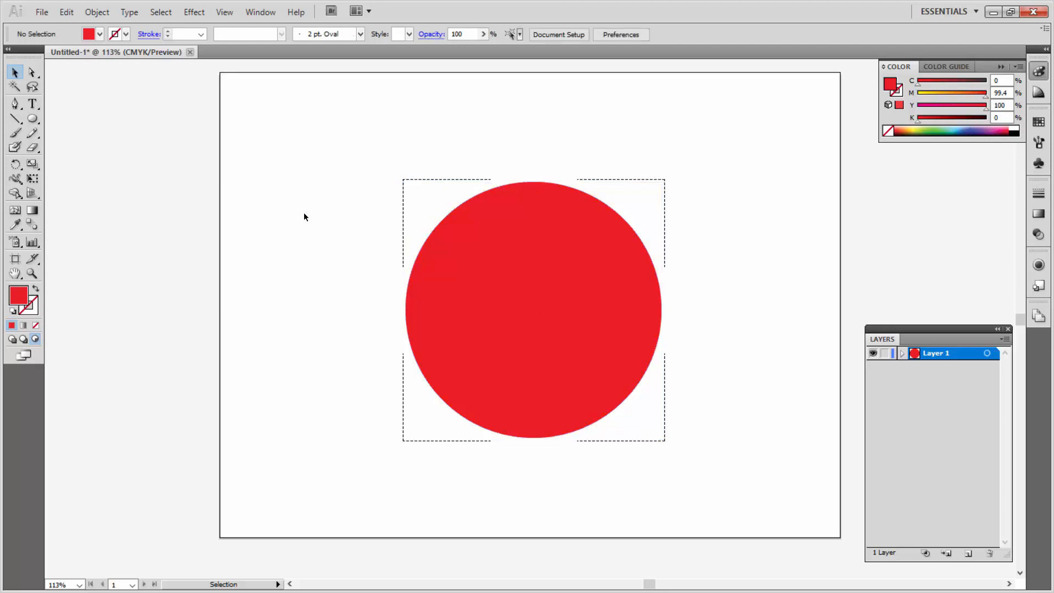
Choose yellow and a 5 pt stroke for the Paintbrush, and paint a wavy line across the middle of the red circle.
{"action": "left_click", "coordinate": [17, 135]}
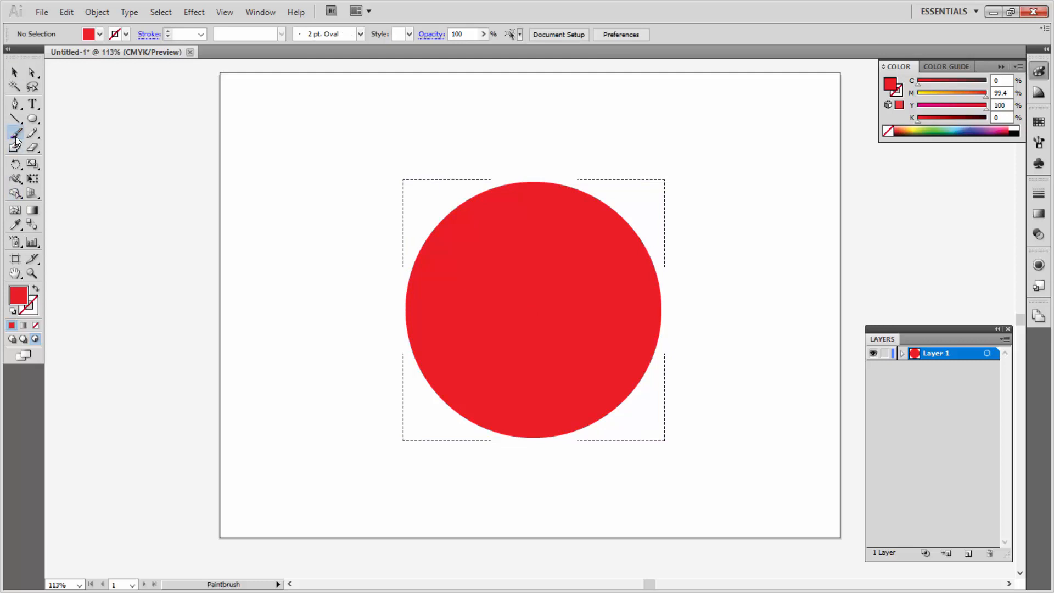
{"action": "double_click", "coordinate": [19, 295]}
{"action": "left_click_drag", "start_coordinate": [548, 375], "coordinate": [546, 364]}
{"action": "left_click", "coordinate": [689, 219]}
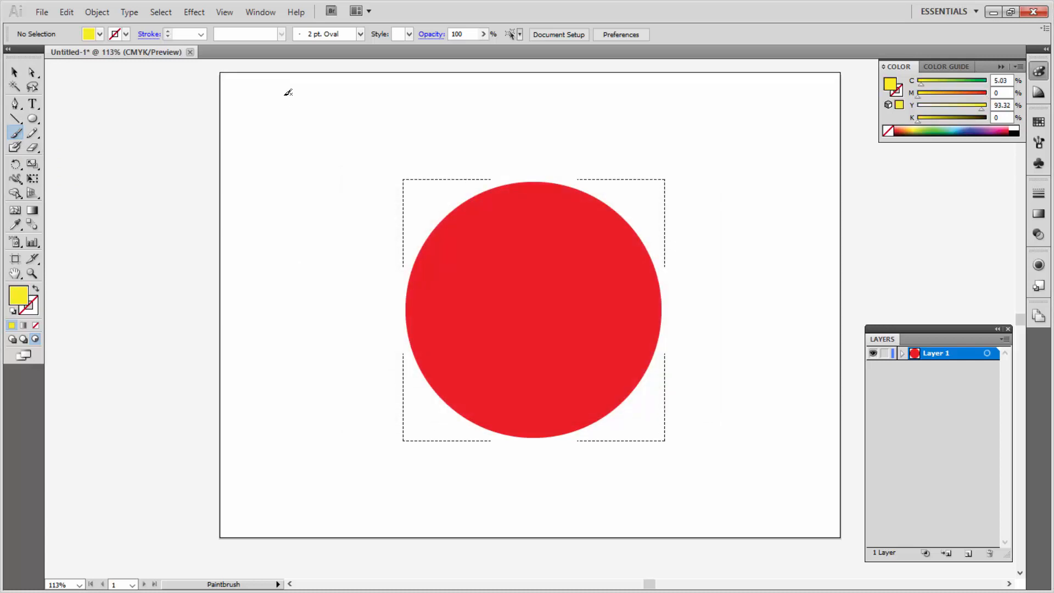
{"action": "left_click", "coordinate": [202, 35]}
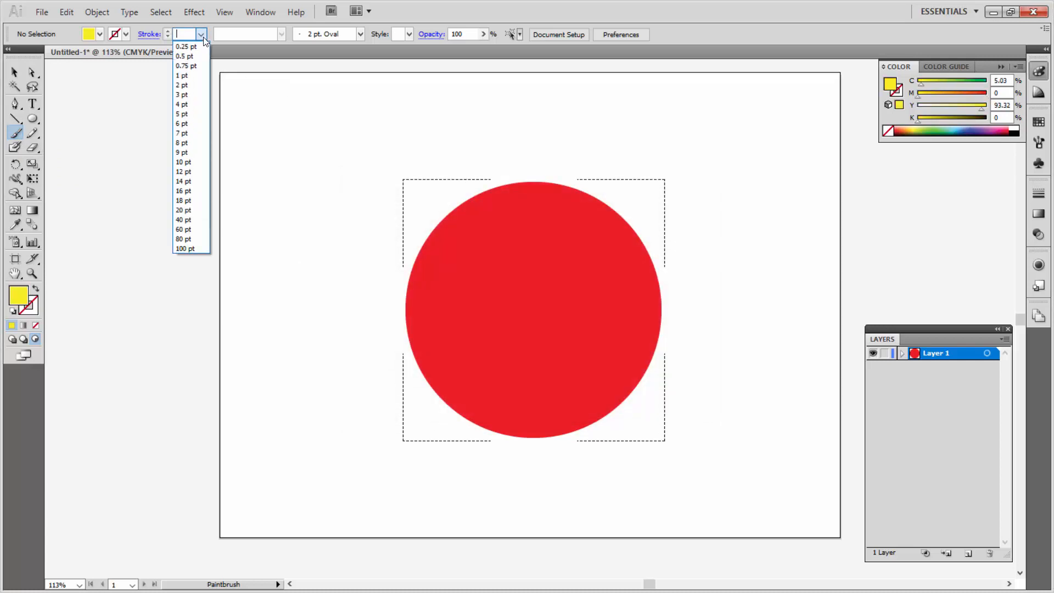
{"action": "left_click", "coordinate": [185, 113]}
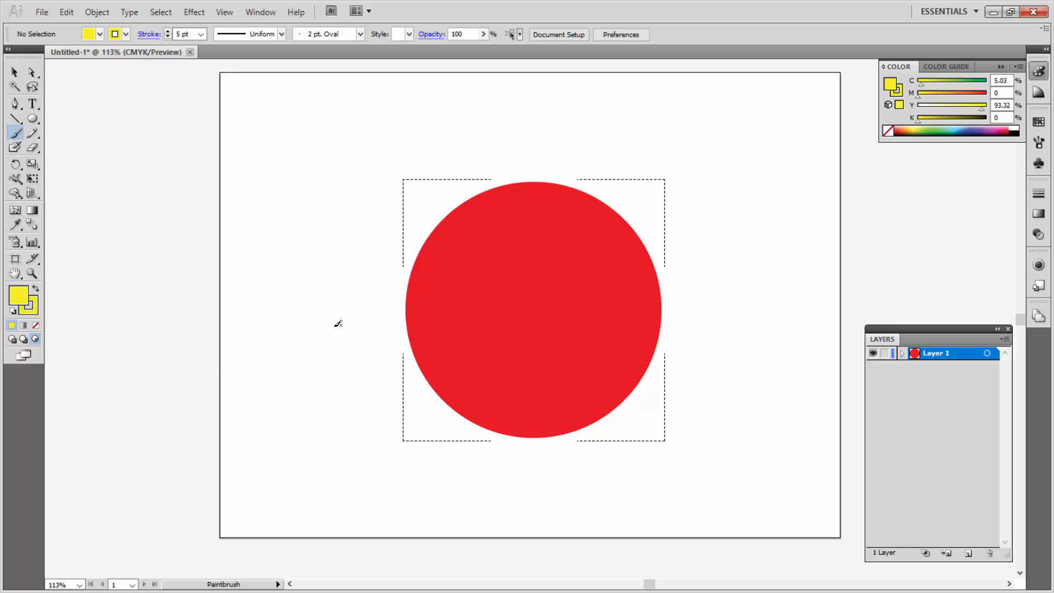
{"action": "mouse_move", "coordinate": [334, 325]}
{"action": "left_mouse_down"}
{"action": "mouse_move", "coordinate": [380, 295]}
{"action": "mouse_move", "coordinate": [452, 300]}
{"action": "mouse_move", "coordinate": [497, 325]}
{"action": "mouse_move", "coordinate": [612, 338]}
{"action": "mouse_move", "coordinate": [707, 324]}
{"action": "mouse_move", "coordinate": [746, 288]}
{"action": "left_mouse_up"}
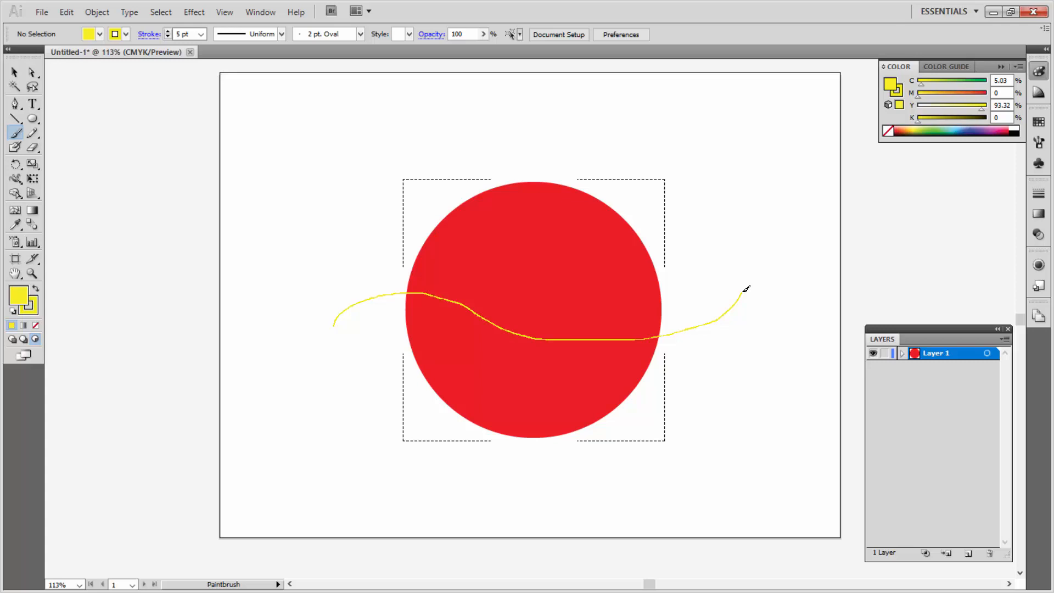
{"action": "left_click_drag", "start_coordinate": [746, 289], "coordinate": [745, 288]}
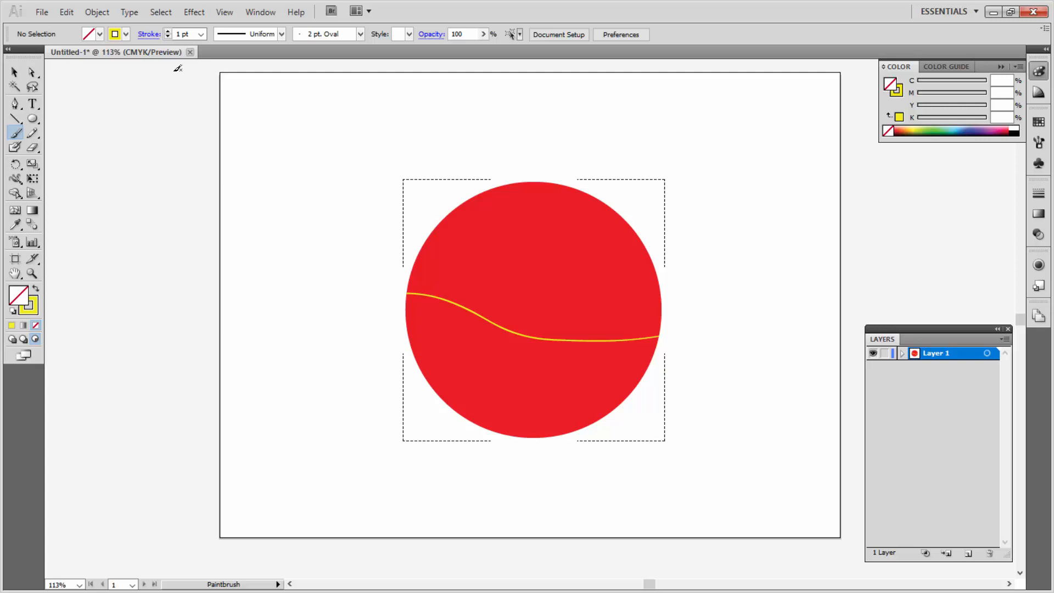
Set the stroke weight to 6 pt and paint a thicker wavy line across the upper part of the red circle.
{"action": "left_click", "coordinate": [202, 35]}
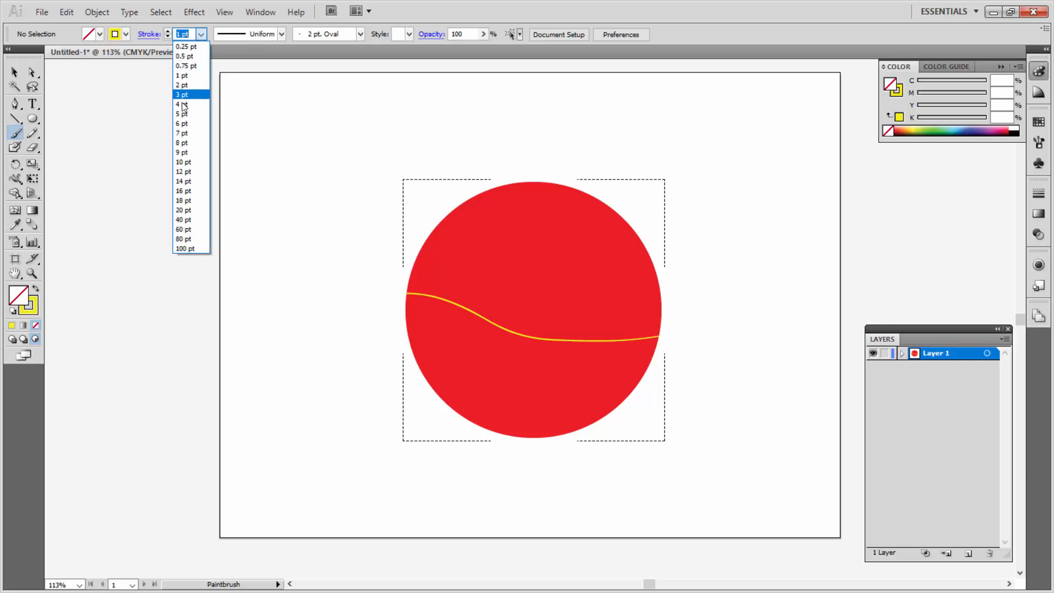
{"action": "left_click", "coordinate": [179, 124]}
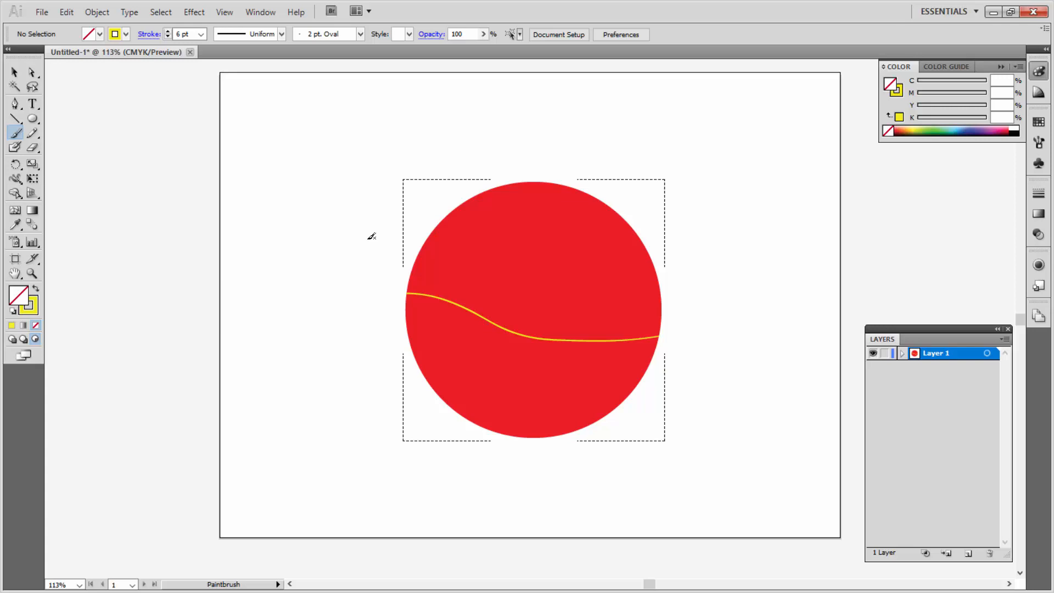
{"action": "mouse_move", "coordinate": [364, 237]}
{"action": "left_mouse_down"}
{"action": "mouse_move", "coordinate": [436, 208]}
{"action": "mouse_move", "coordinate": [471, 218]}
{"action": "mouse_move", "coordinate": [513, 213]}
{"action": "mouse_move", "coordinate": [539, 182]}
{"action": "mouse_move", "coordinate": [590, 189]}
{"action": "mouse_move", "coordinate": [588, 227]}
{"action": "mouse_move", "coordinate": [657, 217]}
{"action": "mouse_move", "coordinate": [682, 235]}
{"action": "left_mouse_up"}
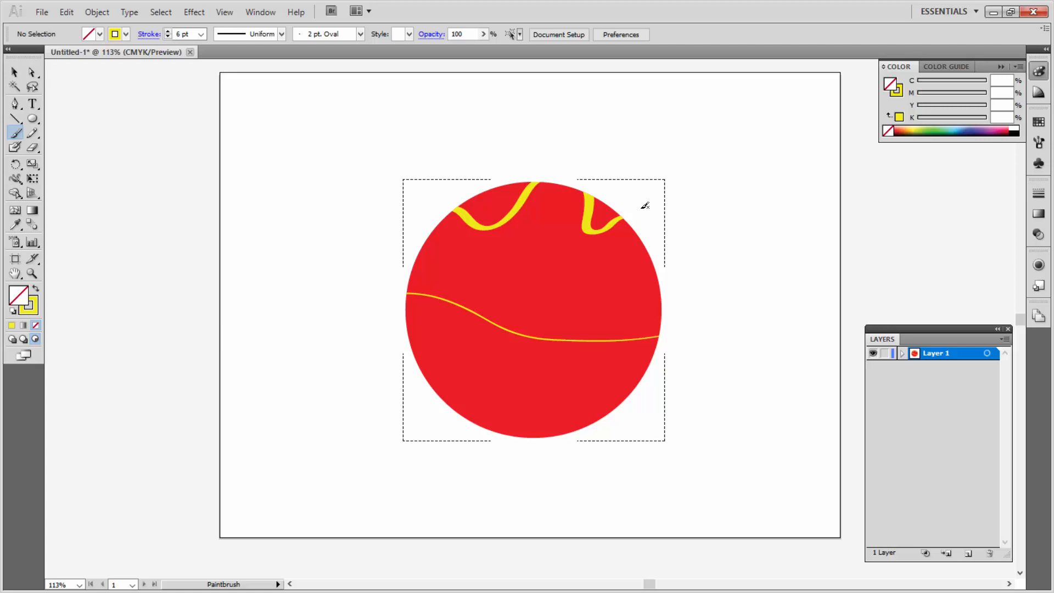
Return to normal drawing mode, move the clipped red circle to the artboard's upper-right area, and deselect it.
{"action": "left_click", "coordinate": [14, 72]}
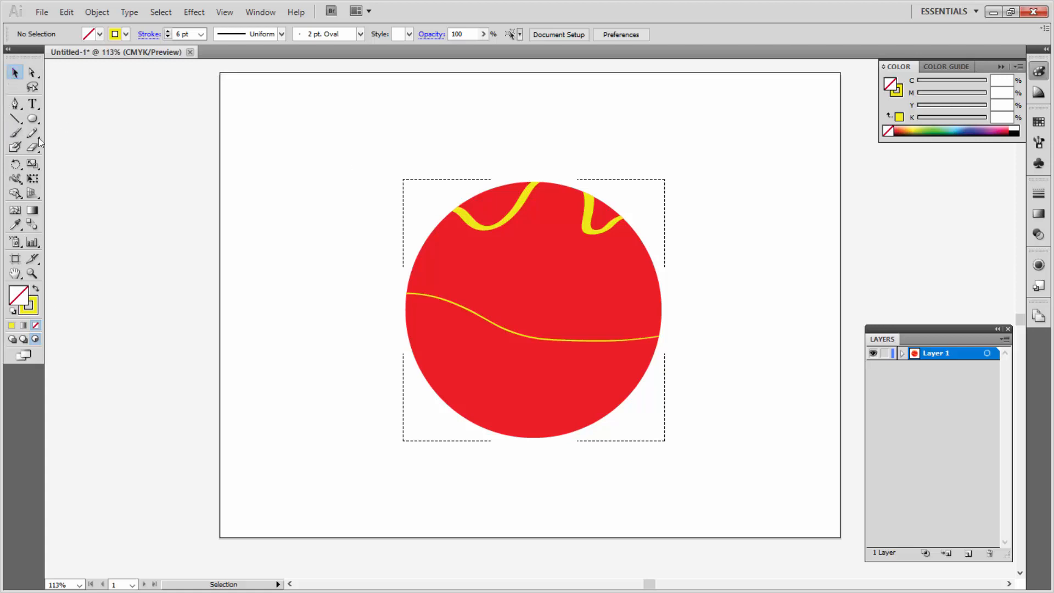
{"action": "left_click", "coordinate": [12, 340]}
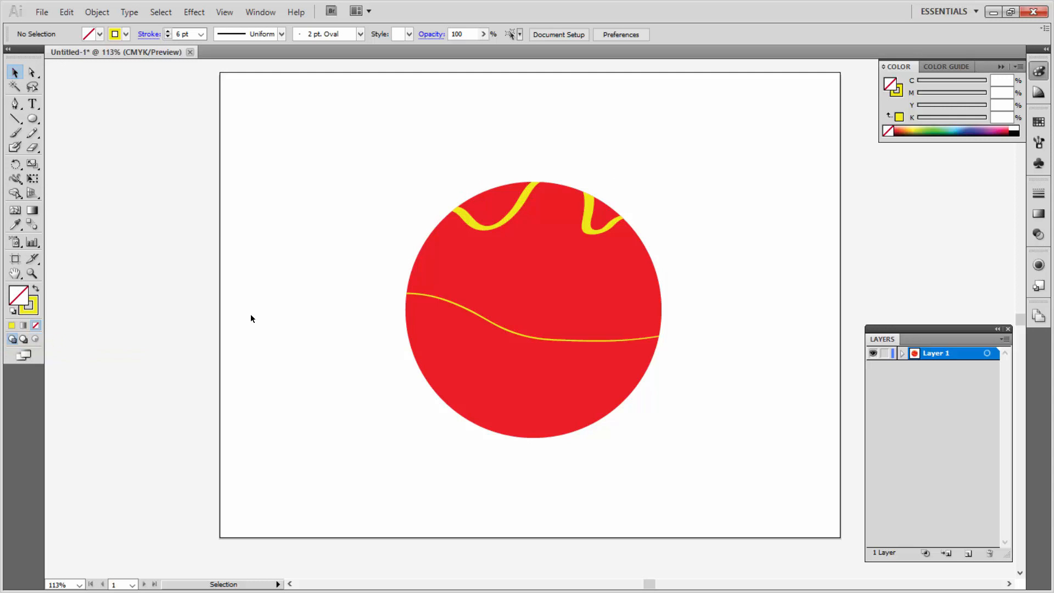
{"action": "left_click_drag", "start_coordinate": [291, 94], "coordinate": [734, 535]}
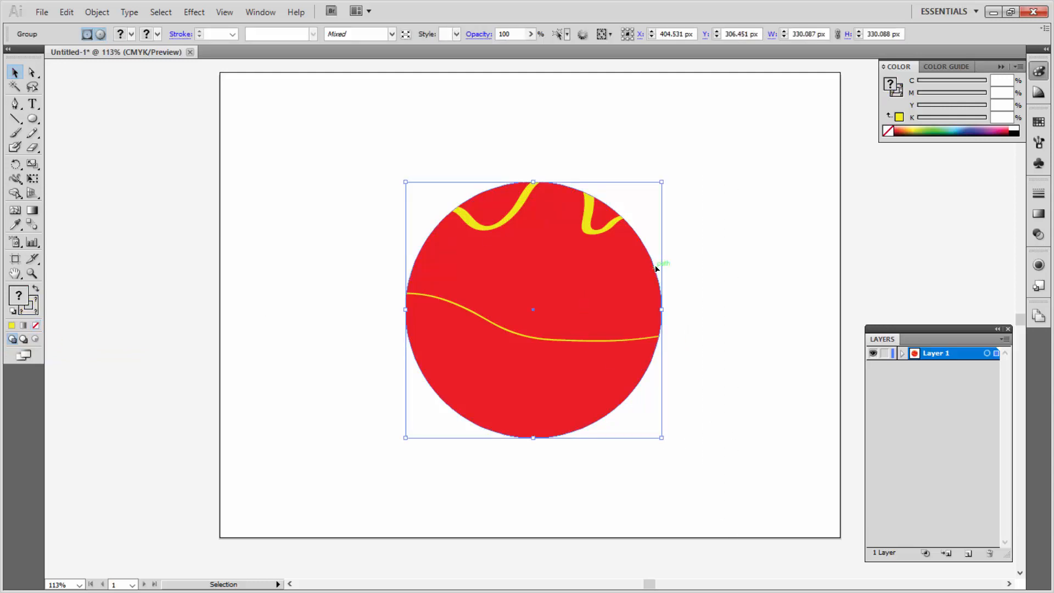
{"action": "left_click_drag", "start_coordinate": [656, 268], "coordinate": [809, 171]}
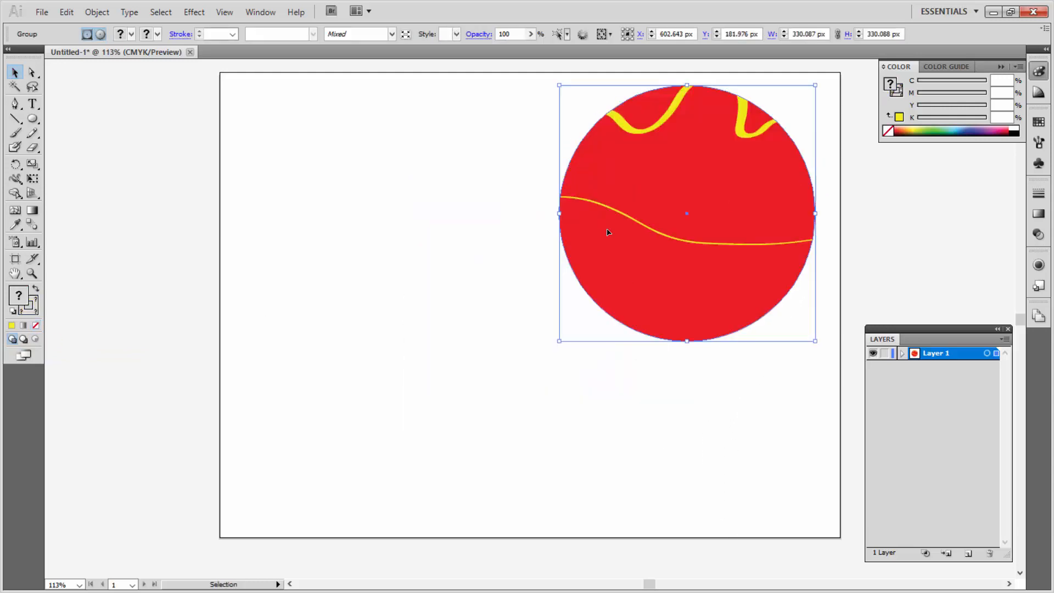
{"action": "left_click", "coordinate": [130, 200]}
Draw a circle about 182 px in diameter in the artboard's empty upper-left area and swap its fill and stroke for a solid yellow fill.
{"action": "left_click", "coordinate": [32, 119]}
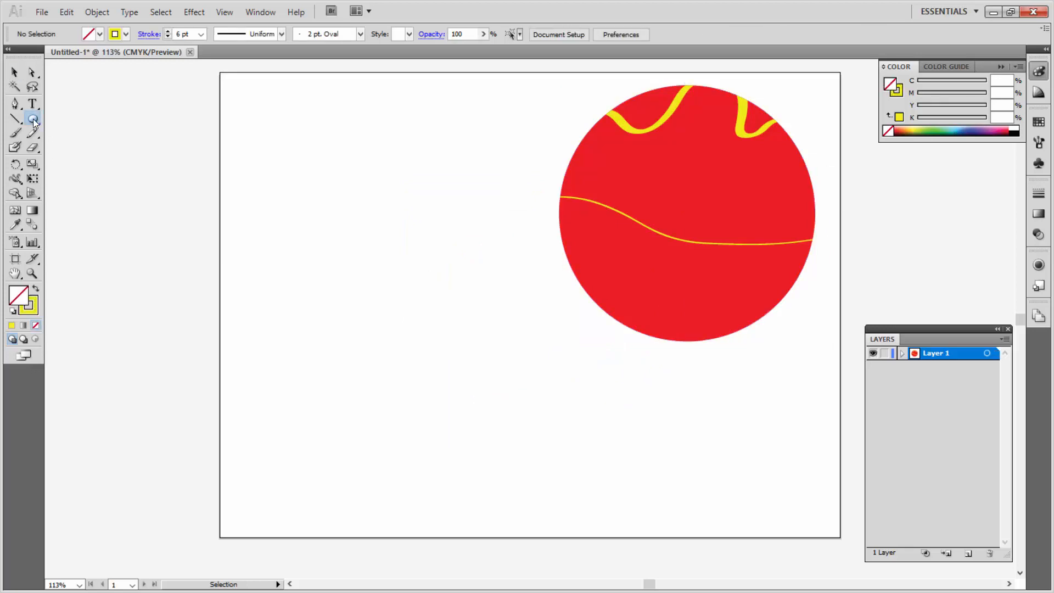
{"action": "left_click_drag", "start_coordinate": [260, 140], "coordinate": [404, 284]}
{"action": "left_click", "coordinate": [14, 72]}
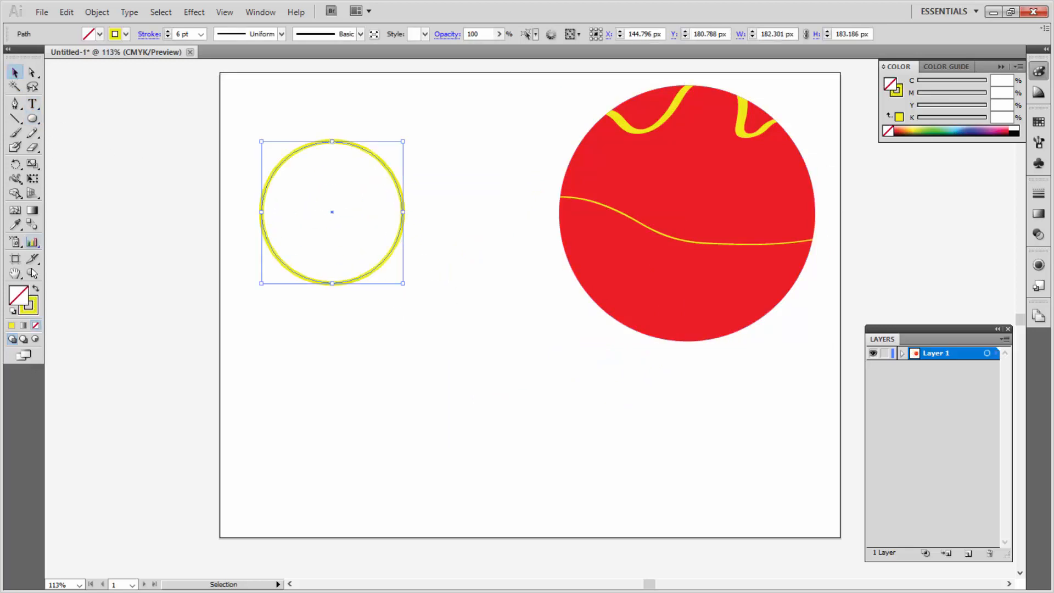
{"action": "left_click", "coordinate": [33, 289]}
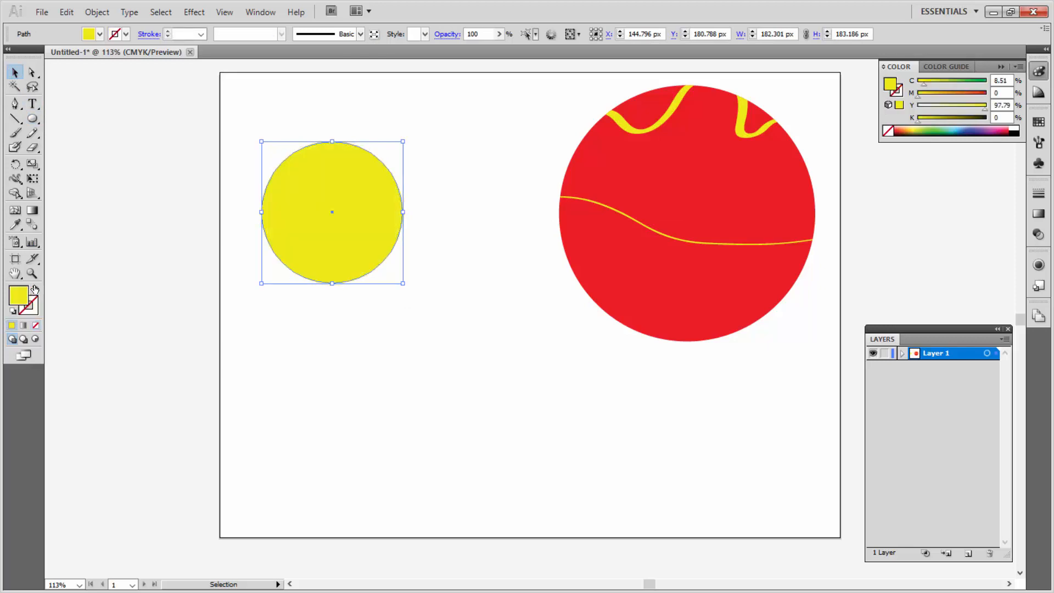
Draw a rectangle about 218 by 174 px below the yellow circle and fill it with blue 1462EF.
{"action": "left_click", "coordinate": [67, 124]}
{"action": "left_click_drag", "start_coordinate": [30, 119], "coordinate": [86, 121]}
{"action": "left_click_drag", "start_coordinate": [288, 320], "coordinate": [456, 455]}
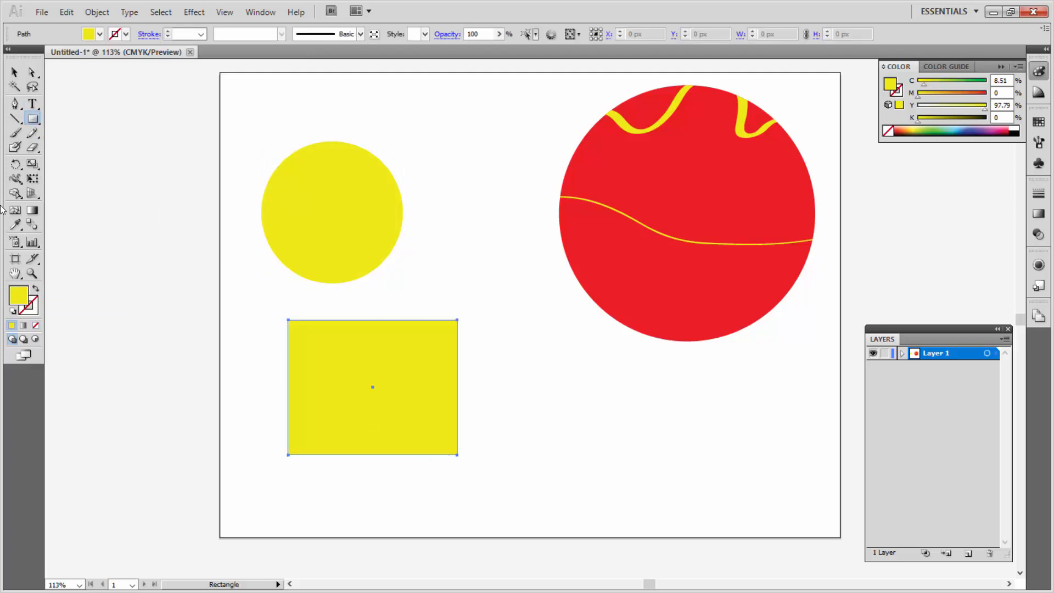
{"action": "left_click", "coordinate": [14, 72]}
{"action": "double_click", "coordinate": [18, 295]}
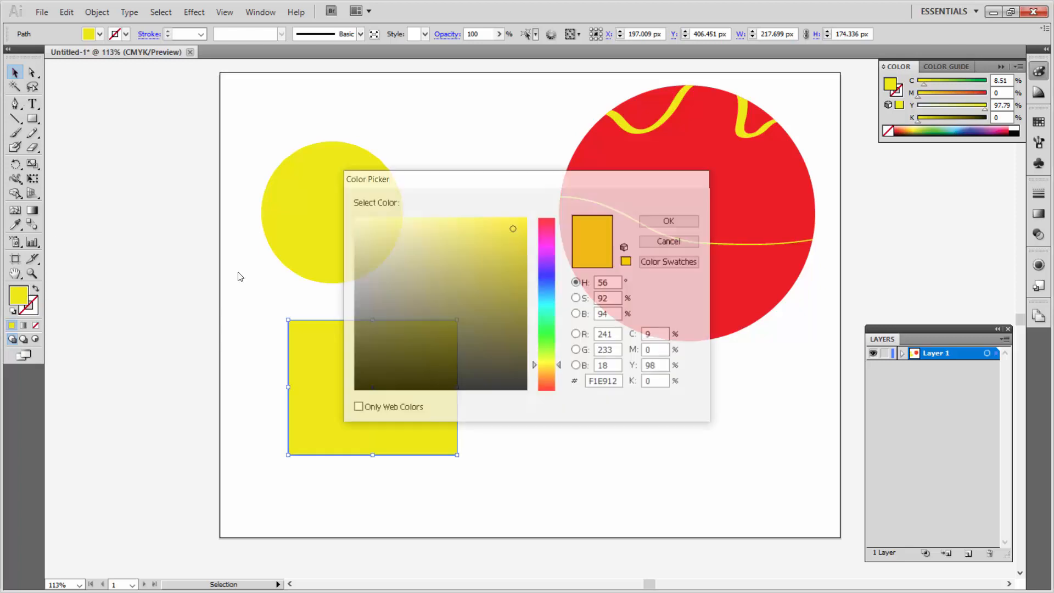
{"action": "left_click_drag", "start_coordinate": [541, 295], "coordinate": [548, 286]}
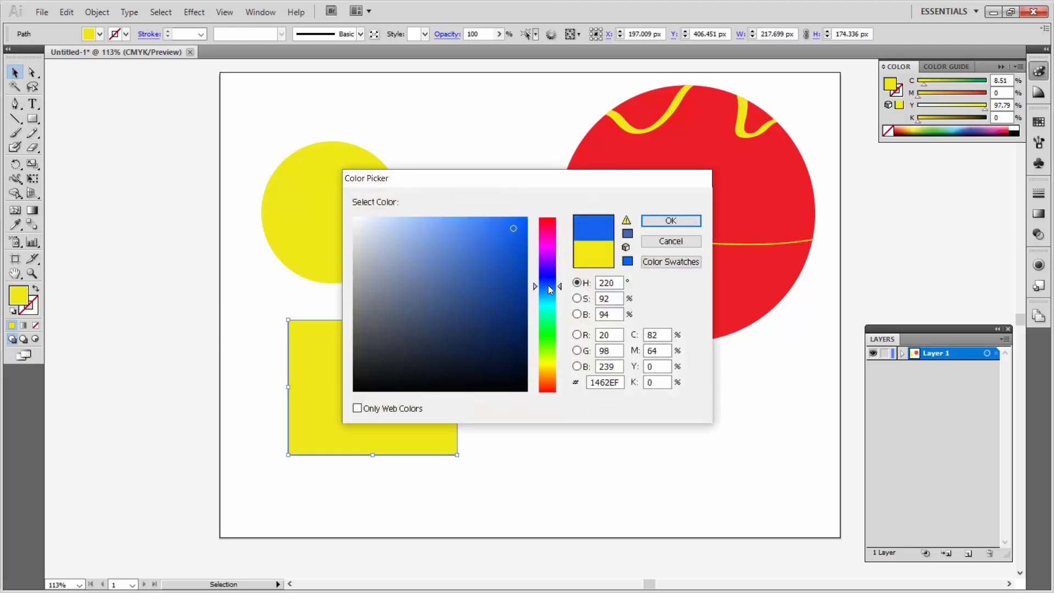
{"action": "left_click", "coordinate": [672, 224]}
{"action": "left_click", "coordinate": [174, 203]}
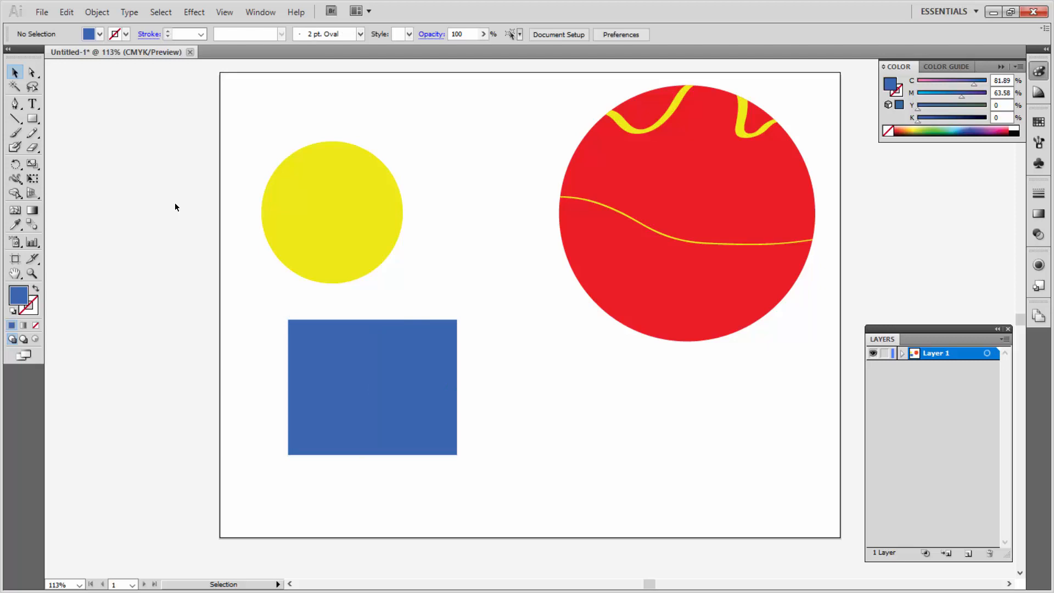
Check the Draw Inside option with only the yellow circle selected, and with the circle and blue rectangle selected together.
{"action": "left_click", "coordinate": [344, 194]}
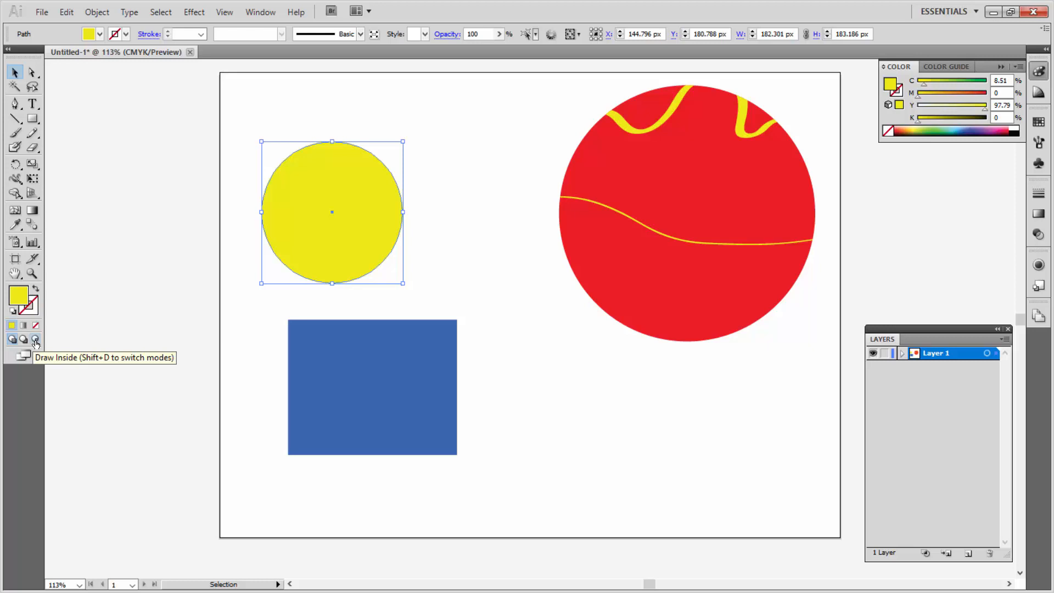
{"action": "left_click_drag", "start_coordinate": [209, 115], "coordinate": [496, 492]}
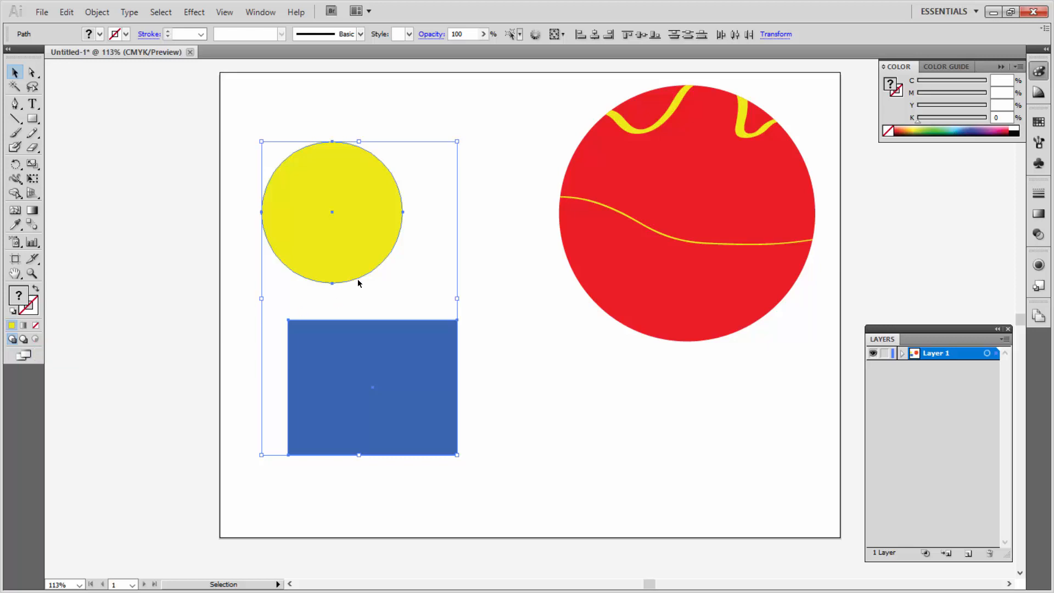
{"action": "left_click", "coordinate": [529, 106]}
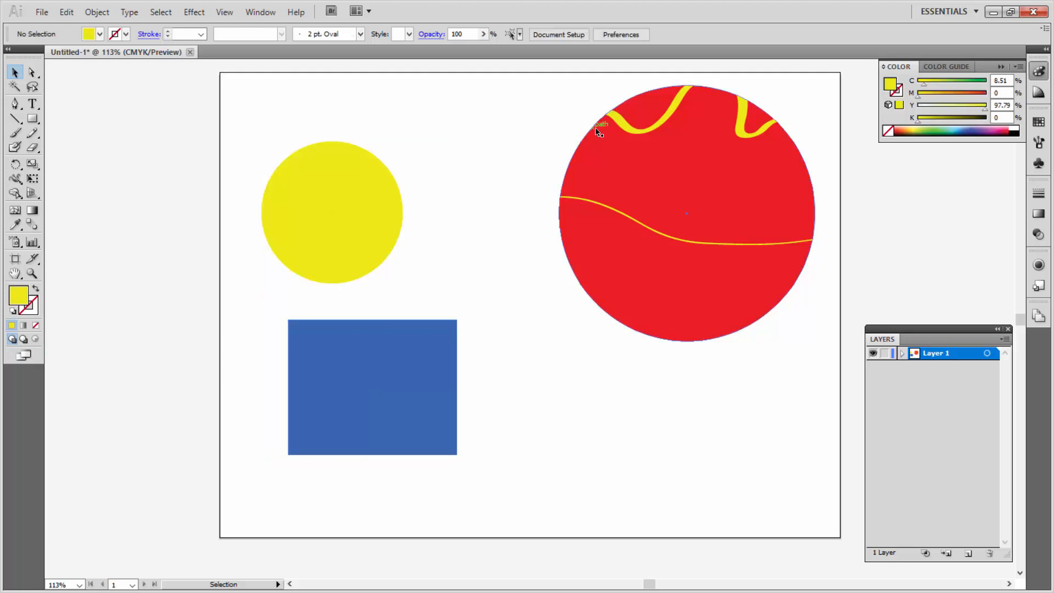
Move the clipped red circle closer to the artboard's centre and expand Layer 1 and its group down to the clipping path entry.
{"action": "left_click_drag", "start_coordinate": [597, 130], "coordinate": [516, 180]}
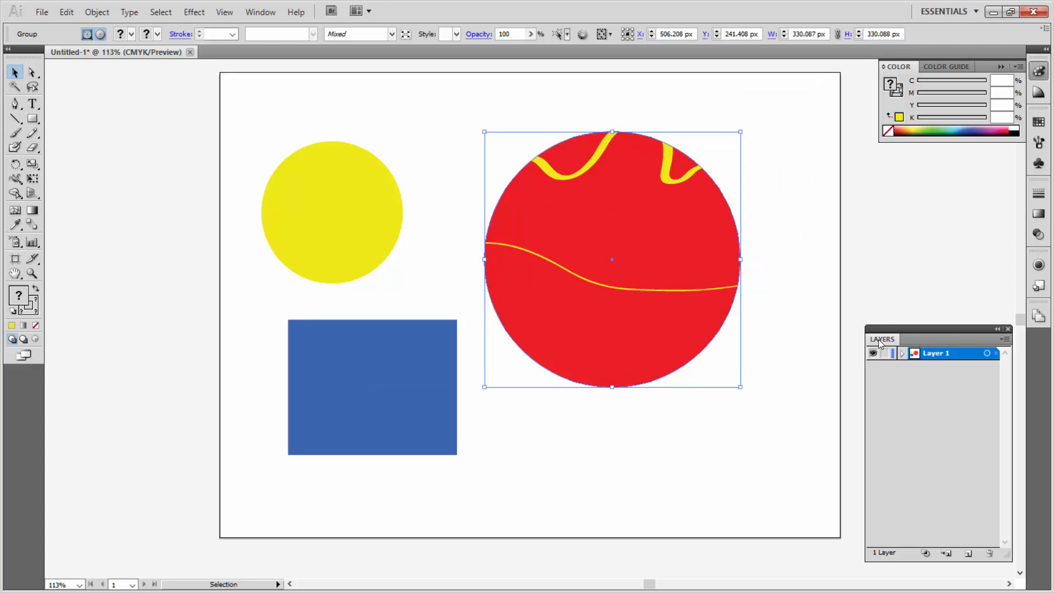
{"action": "left_click", "coordinate": [265, 14]}
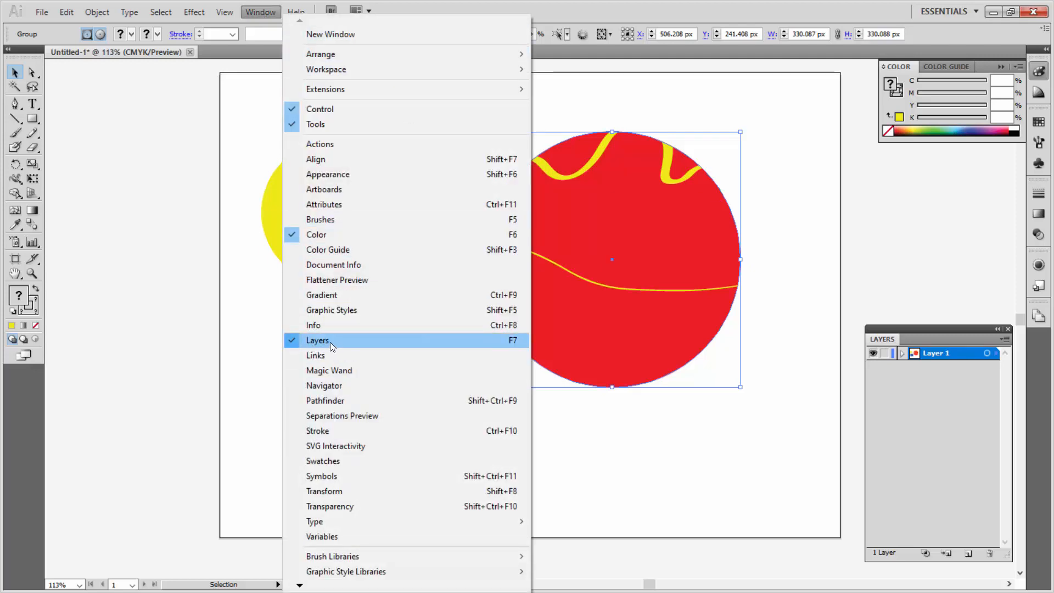
{"action": "left_click", "coordinate": [902, 354]}
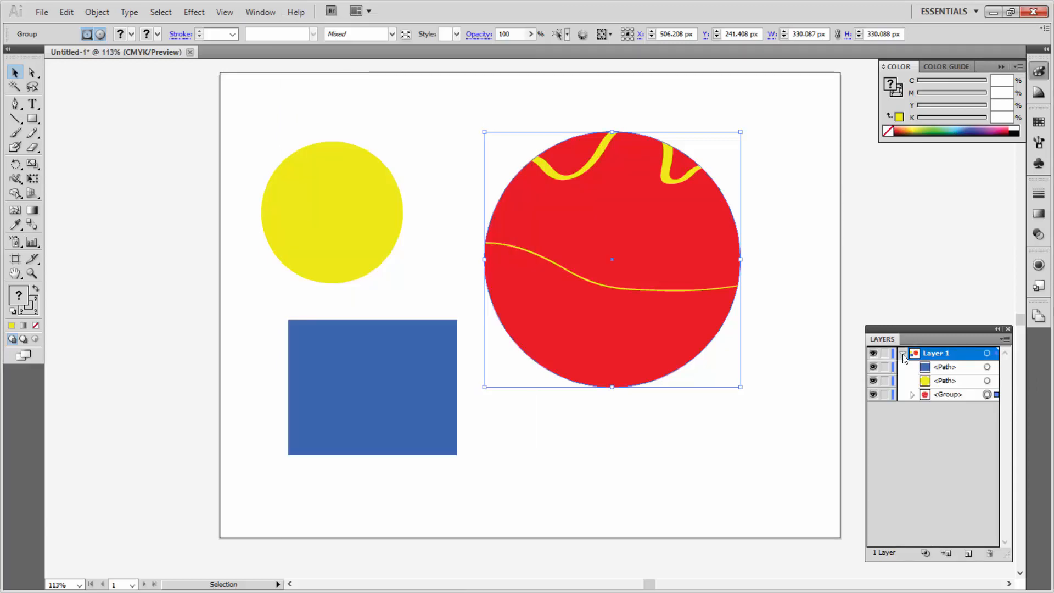
{"action": "left_click", "coordinate": [942, 369]}
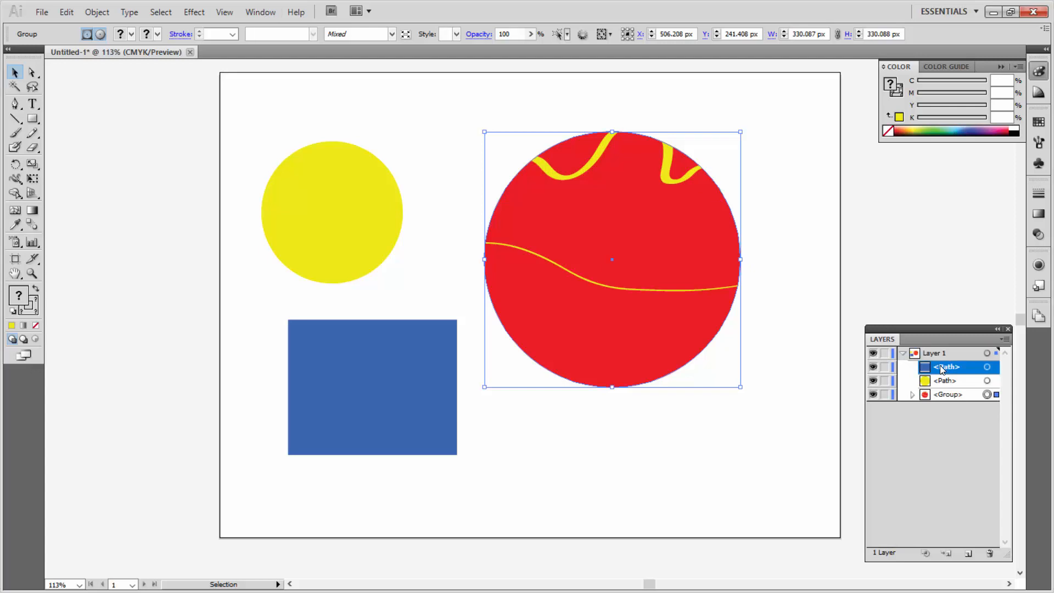
{"action": "left_click", "coordinate": [946, 385]}
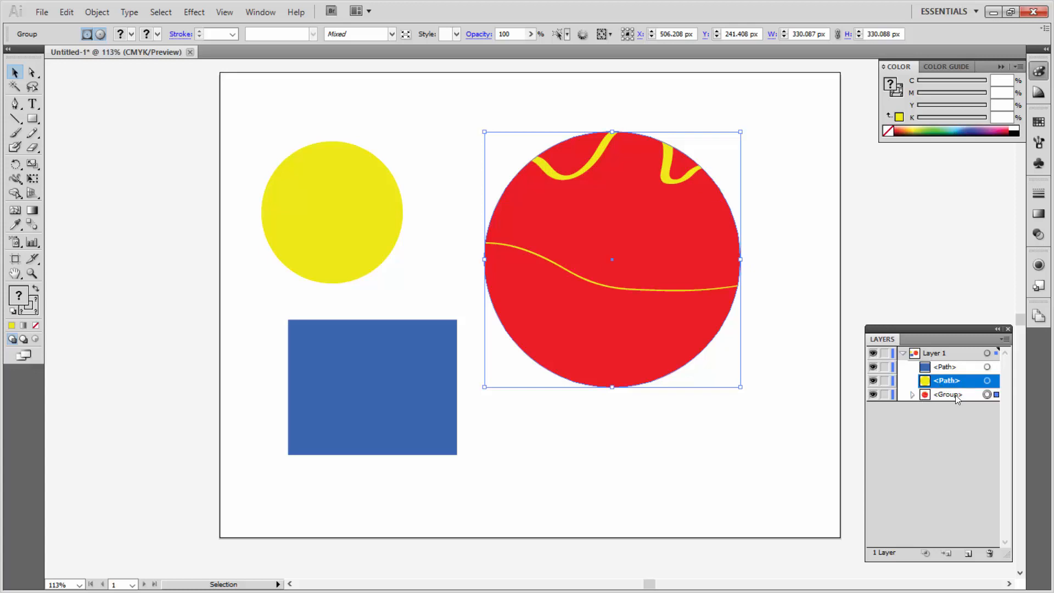
{"action": "left_click", "coordinate": [956, 394]}
{"action": "left_click", "coordinate": [912, 395]}
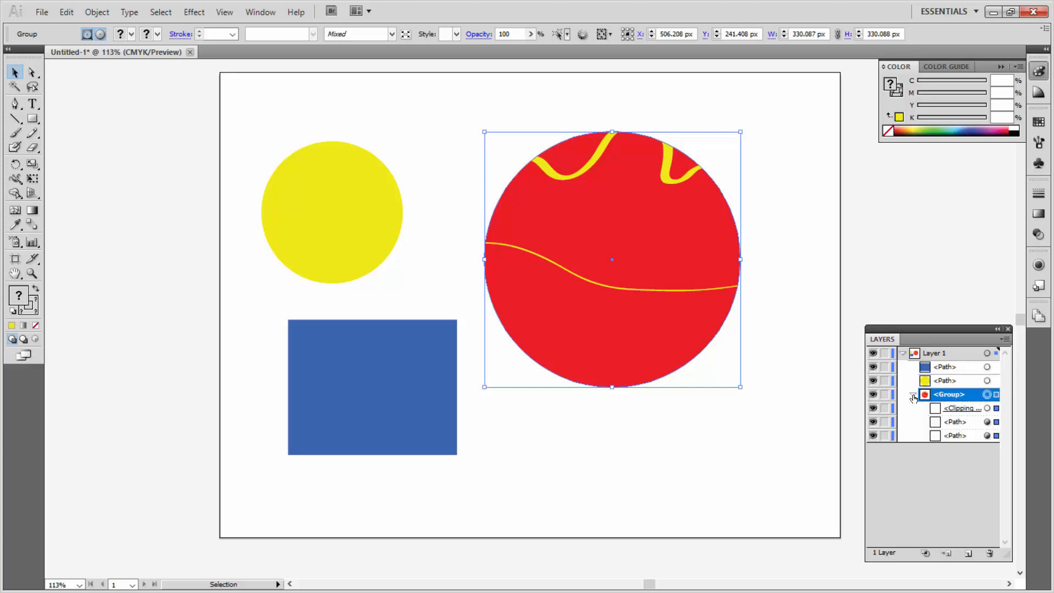
{"action": "left_click", "coordinate": [959, 412]}
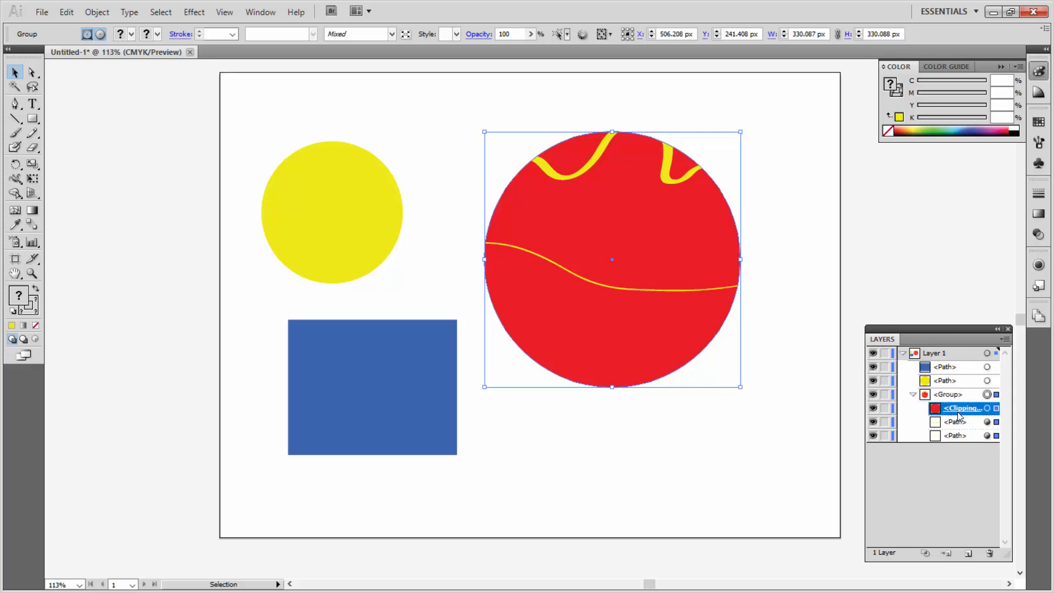
Clear the artboard by deleting the clipped red circle group, the yellow circle and the blue rectangle.
{"action": "left_click", "coordinate": [958, 422]}
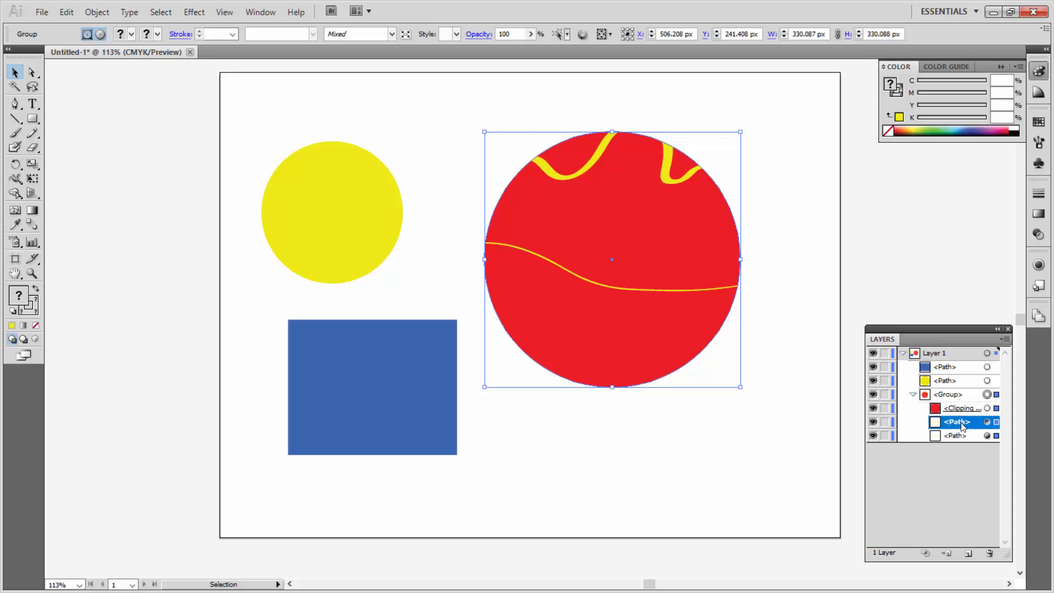
{"action": "left_click", "coordinate": [958, 437]}
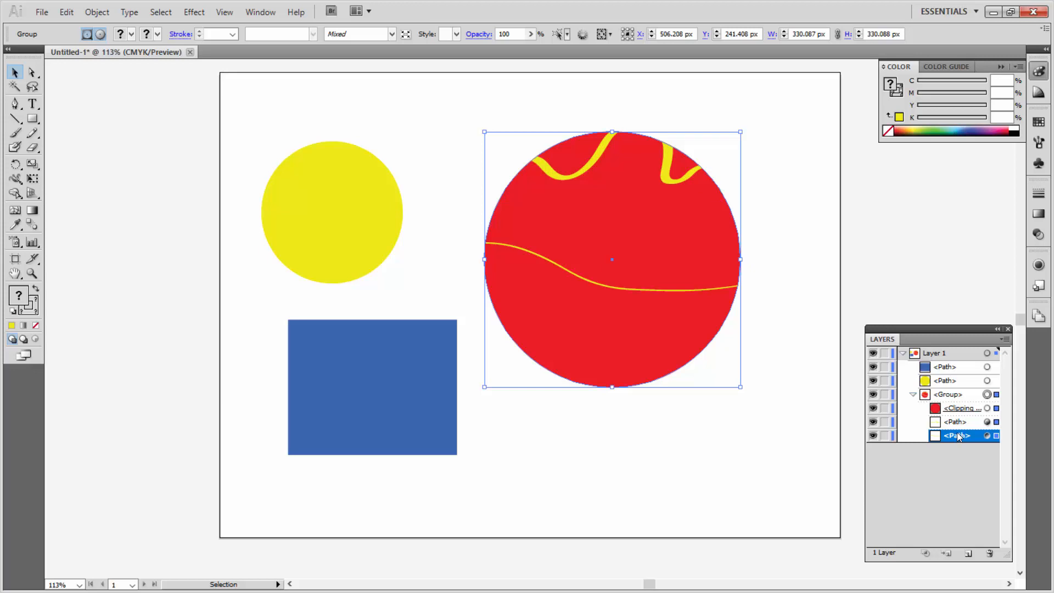
{"action": "key", "text": "Delete"}
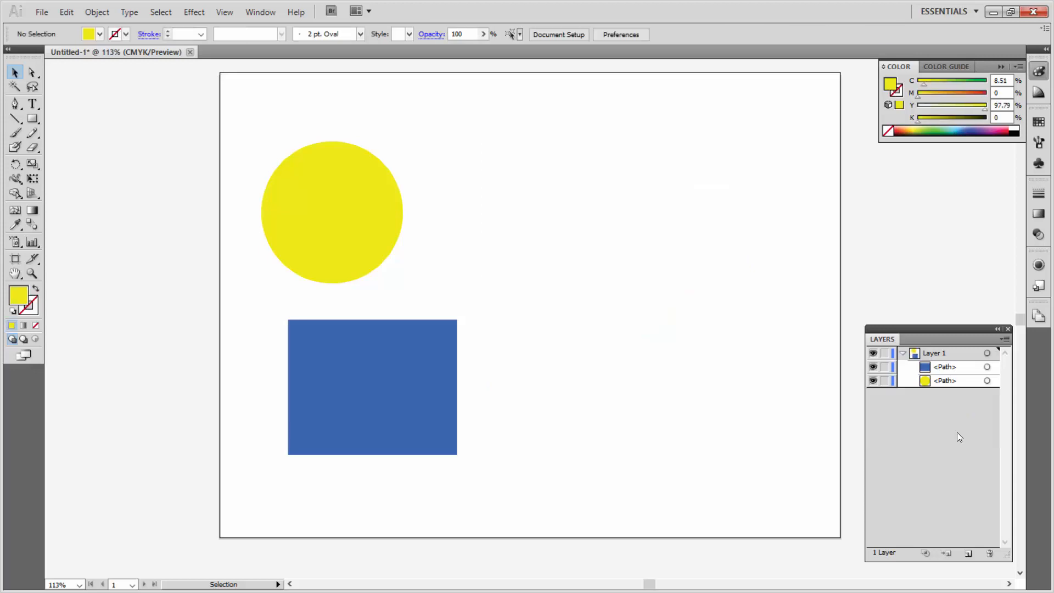
{"action": "left_click_drag", "start_coordinate": [237, 120], "coordinate": [407, 424]}
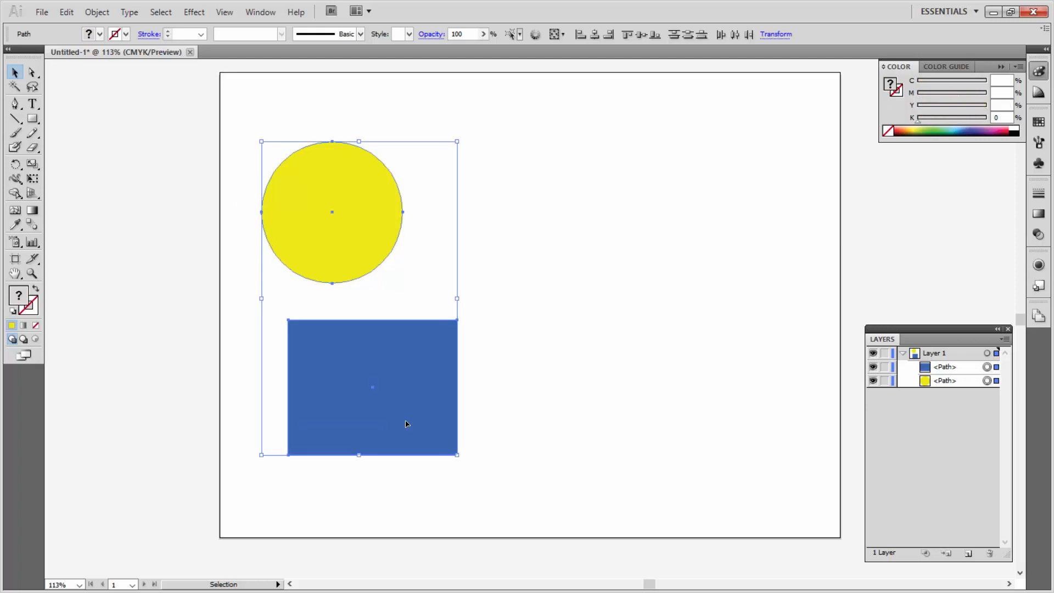
{"action": "key", "text": "Delete"}
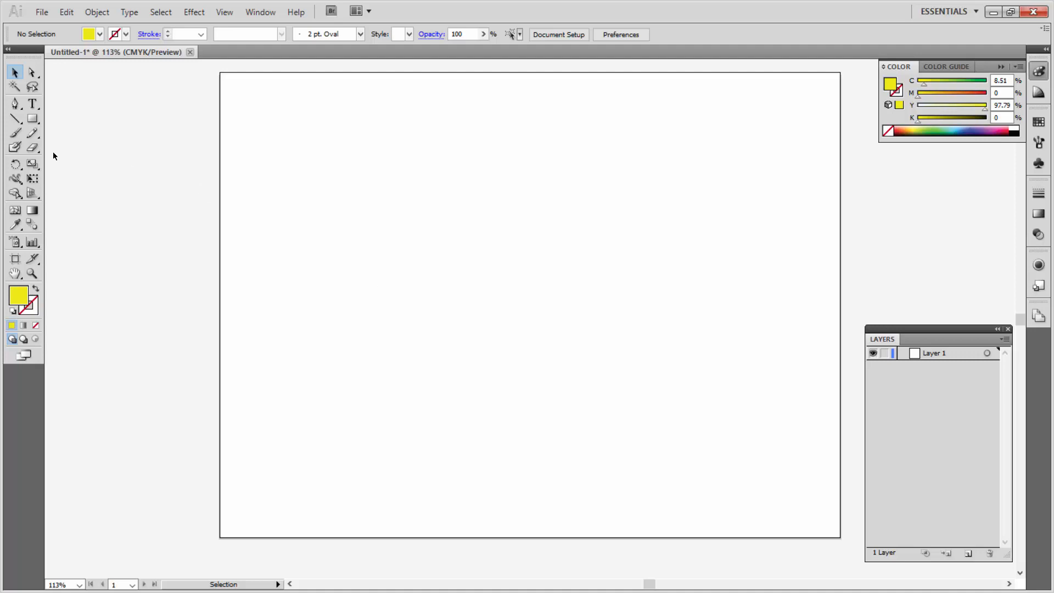
Draw a tall rectangle about 81 by 319 px near the artboard's centre and fill it with blue 2814EF.
{"action": "left_click", "coordinate": [33, 119]}
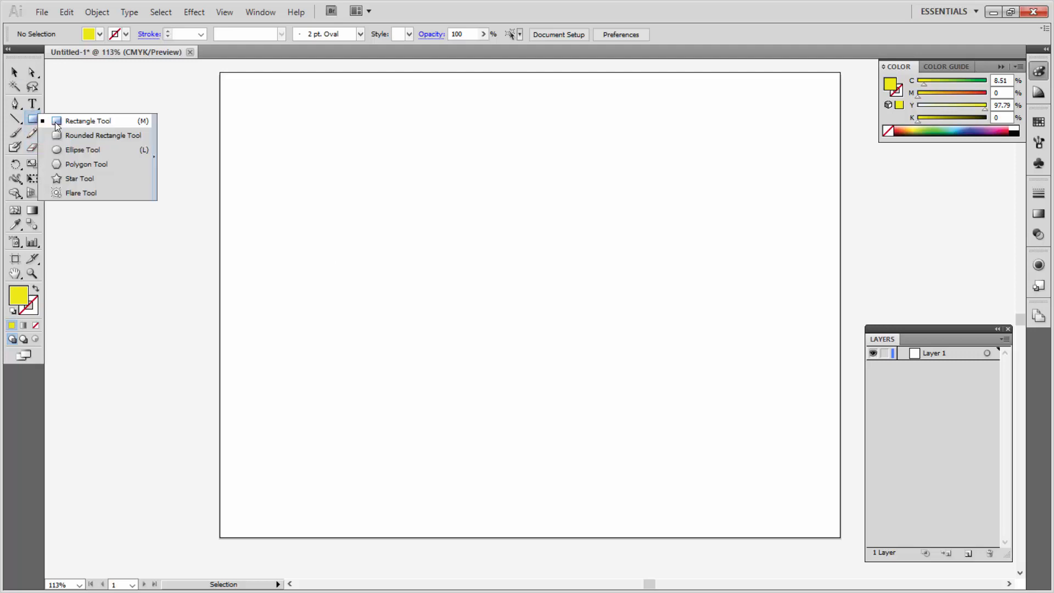
{"action": "left_click", "coordinate": [55, 122]}
{"action": "left_click_drag", "start_coordinate": [458, 160], "coordinate": [521, 407]}
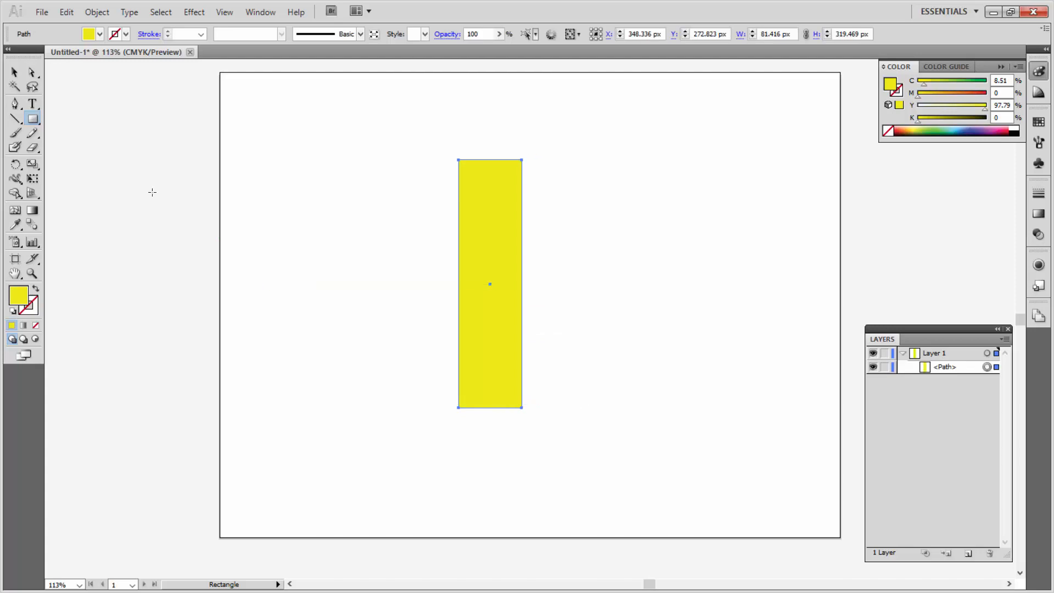
{"action": "left_click", "coordinate": [14, 72]}
{"action": "double_click", "coordinate": [18, 299]}
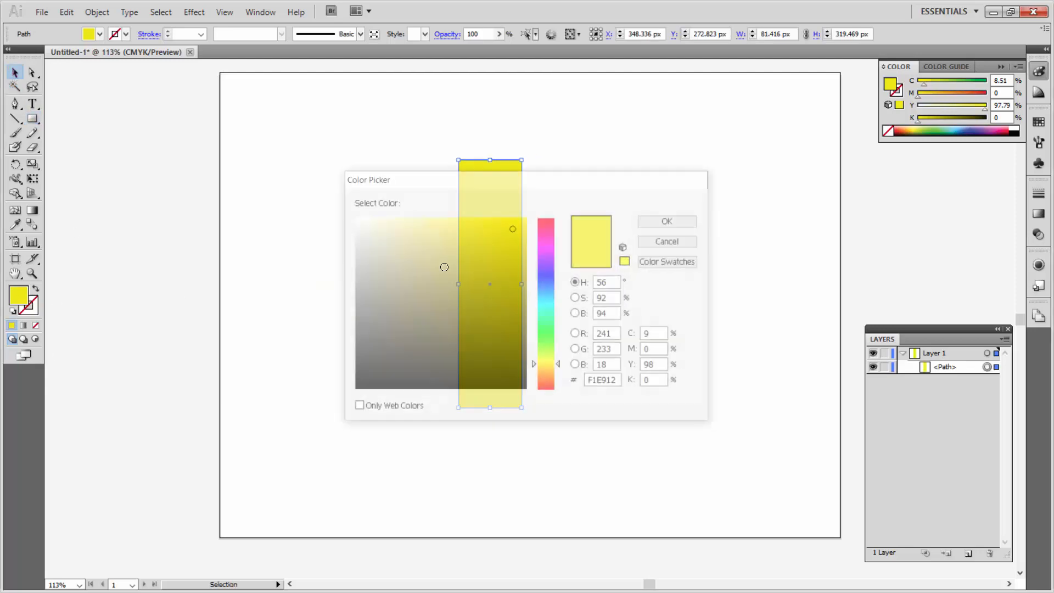
{"action": "left_click_drag", "start_coordinate": [546, 288], "coordinate": [546, 273]}
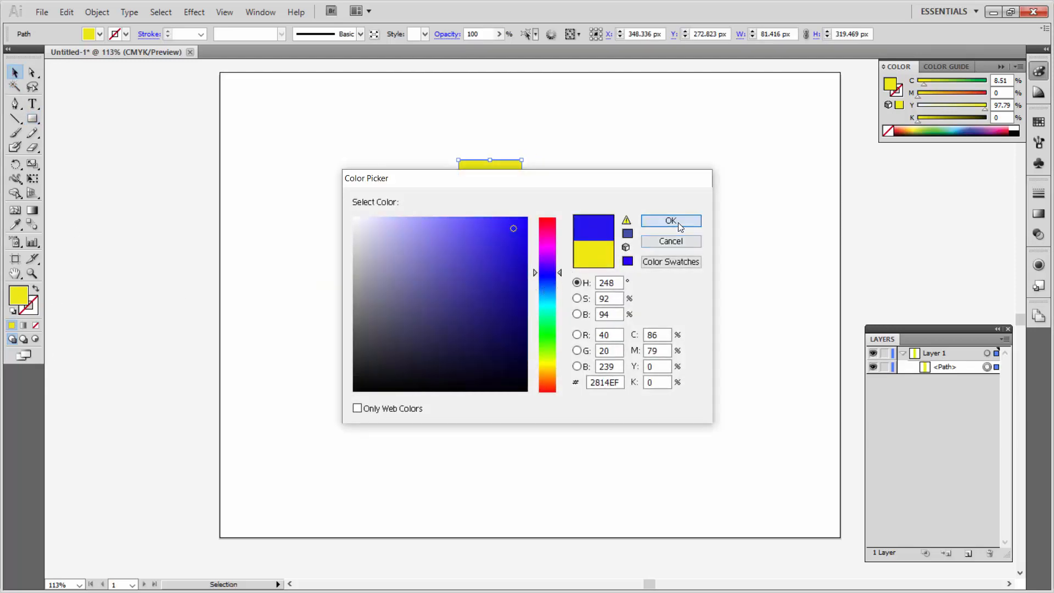
{"action": "left_click", "coordinate": [676, 221]}
{"action": "left_click", "coordinate": [100, 155]}
Draw an ellipse about 276 by 254 px over the blue rectangle, fill it with green 15ED15 and centre it on the rectangle.
{"action": "left_click_drag", "start_coordinate": [35, 121], "coordinate": [68, 150]}
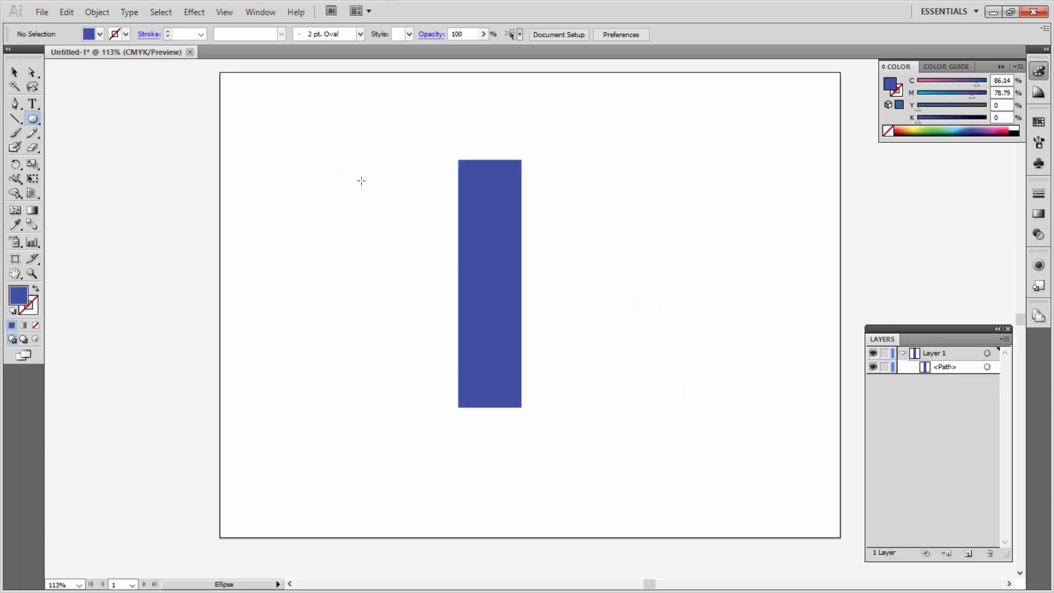
{"action": "left_click_drag", "start_coordinate": [381, 182], "coordinate": [596, 380]}
{"action": "left_click", "coordinate": [14, 71]}
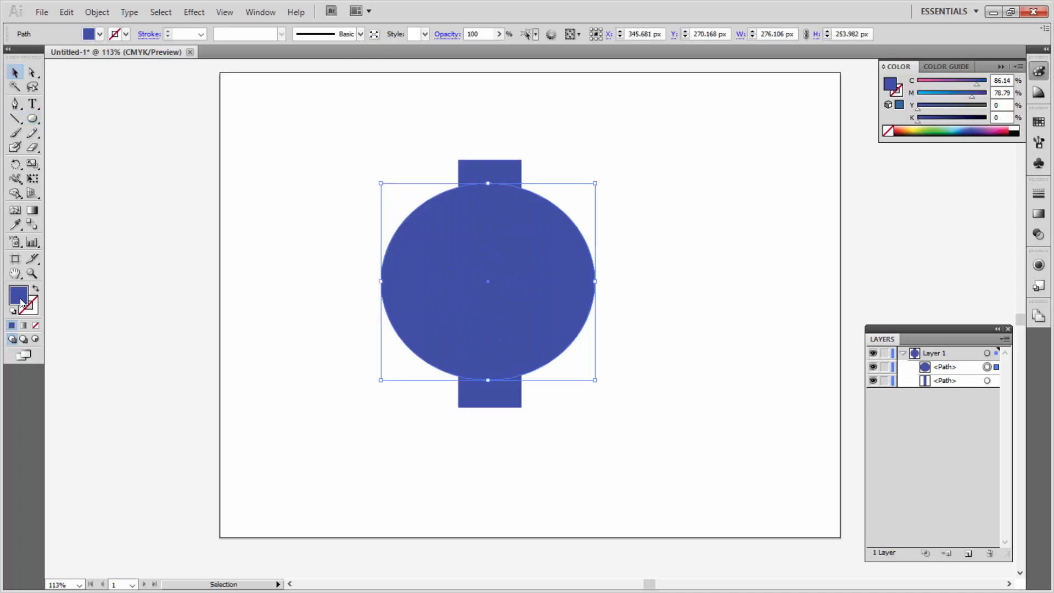
{"action": "double_click", "coordinate": [21, 303]}
{"action": "left_click", "coordinate": [547, 307]}
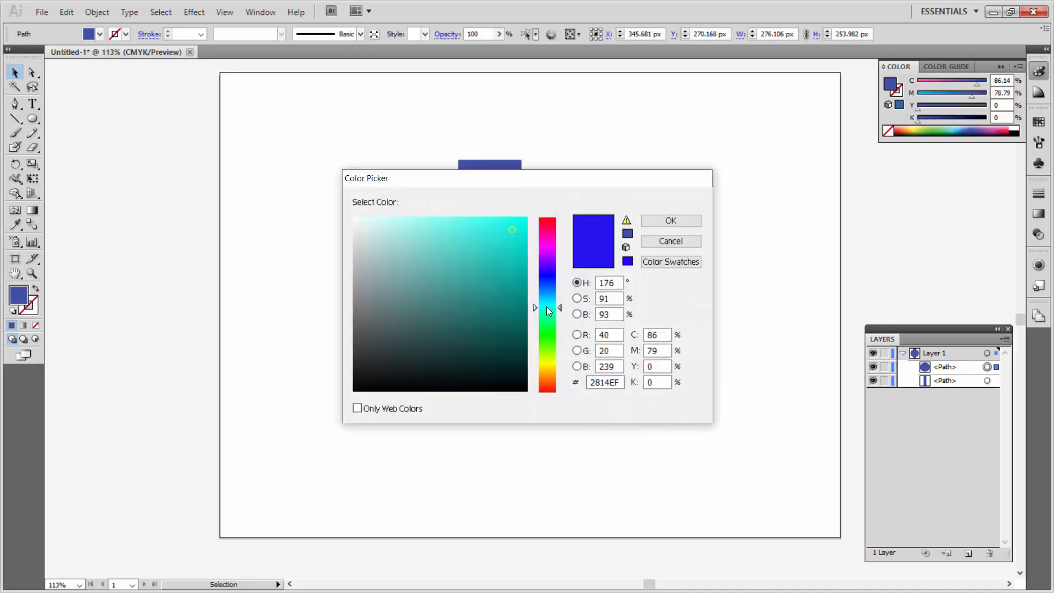
{"action": "left_click_drag", "start_coordinate": [547, 307], "coordinate": [553, 331]}
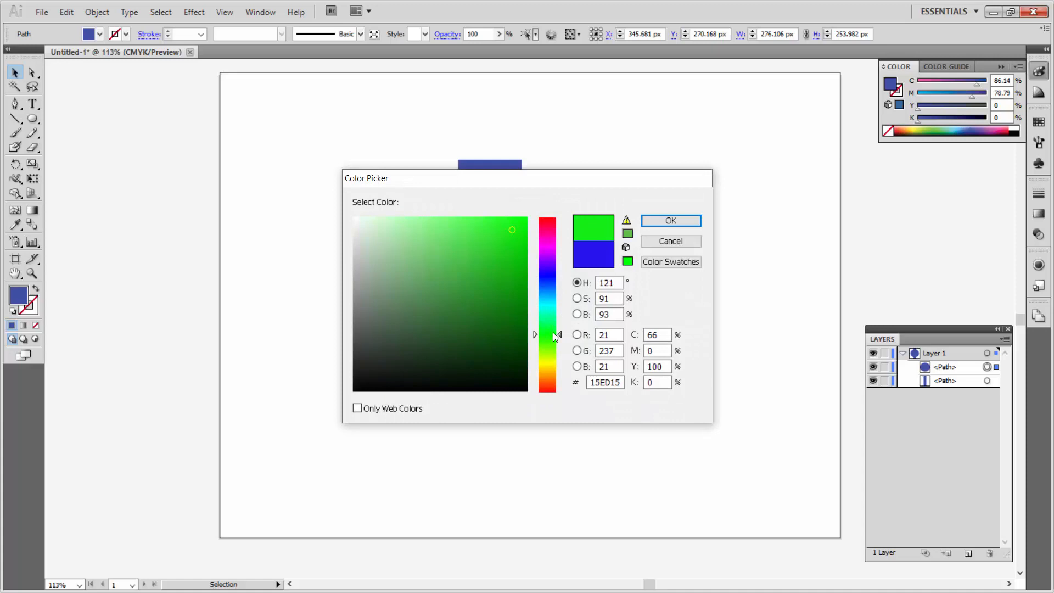
{"action": "left_click", "coordinate": [671, 220]}
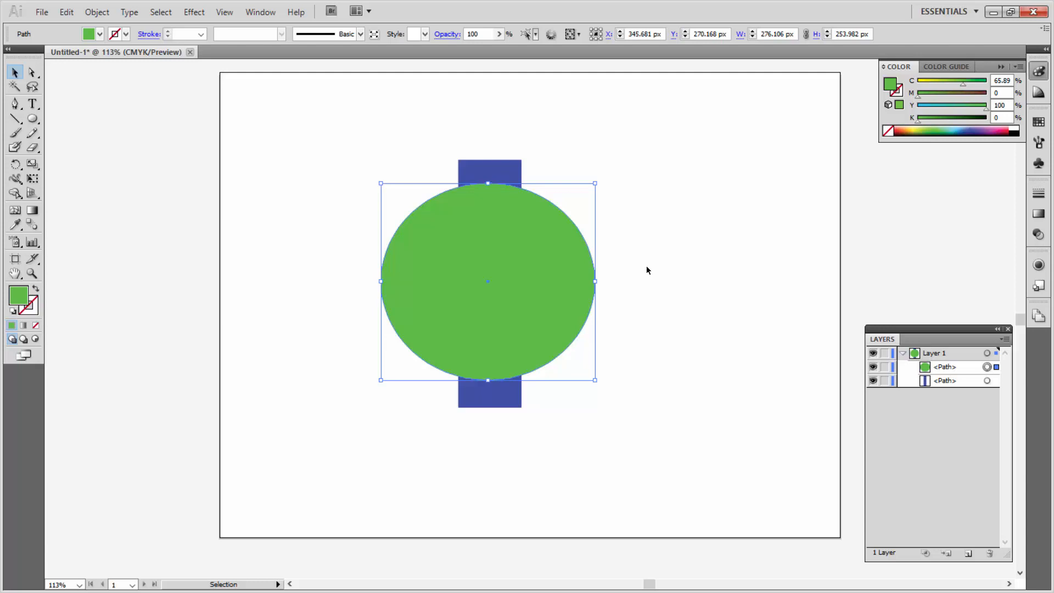
{"action": "left_click_drag", "start_coordinate": [534, 277], "coordinate": [537, 274]}
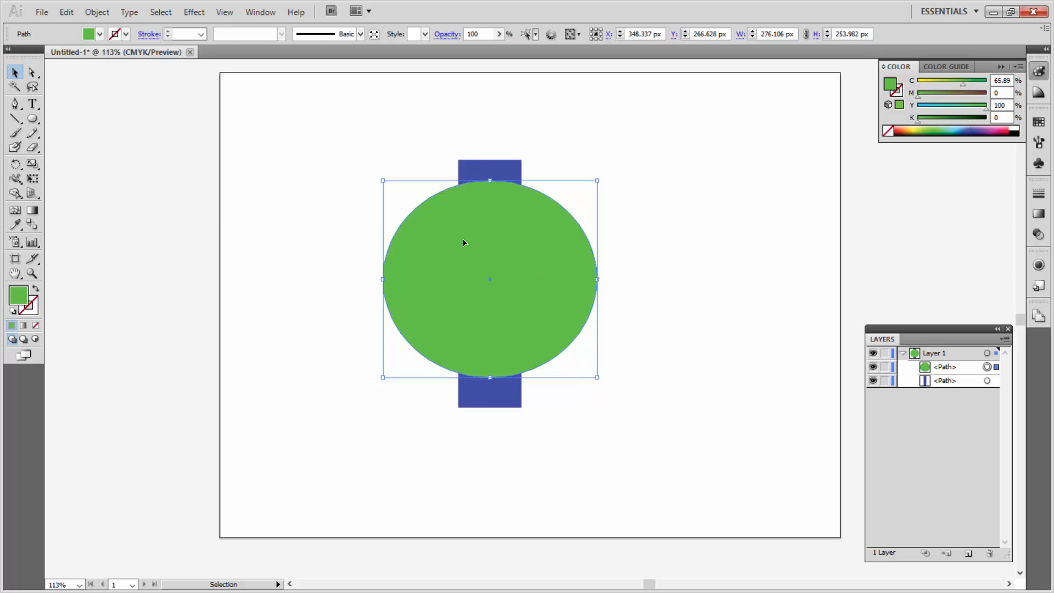
Check the Arrange options for the green ellipse and its stacking order within Layer 1.
{"action": "right_click", "coordinate": [515, 295]}
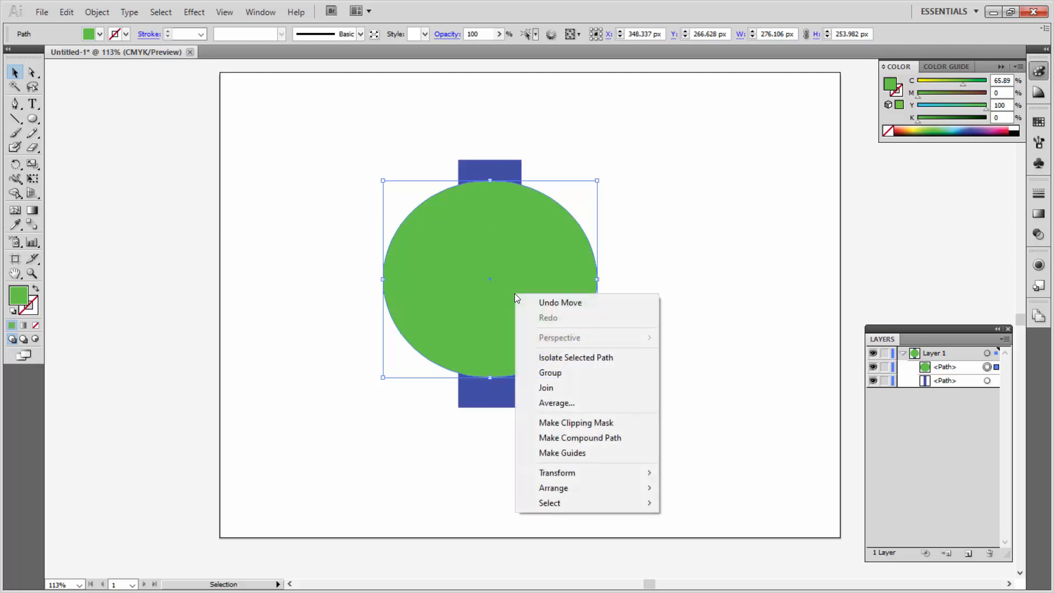
{"action": "mouse_move", "coordinate": [568, 491]}
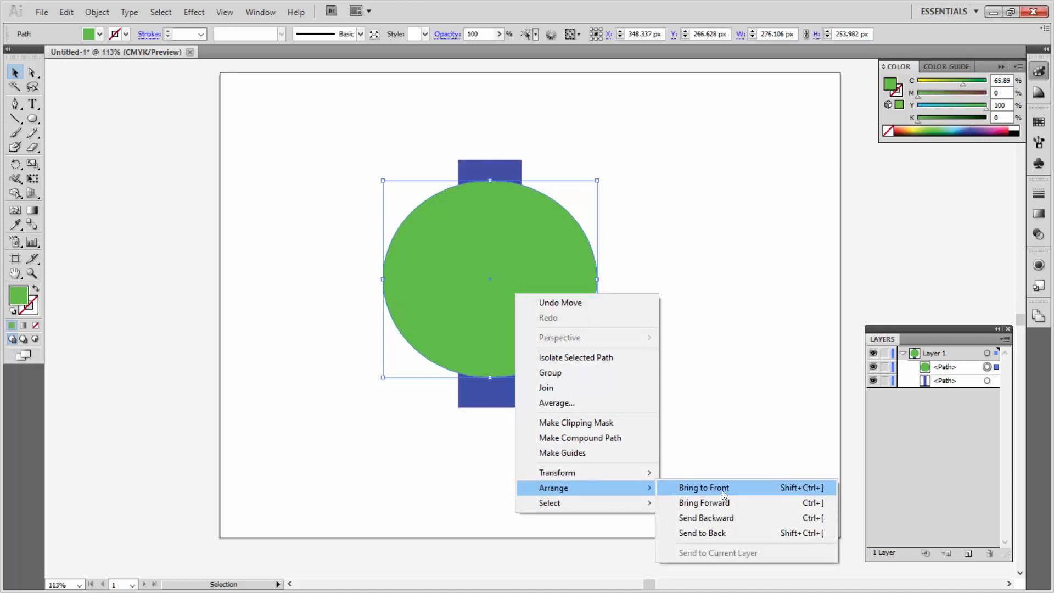
{"action": "left_click", "coordinate": [950, 369]}
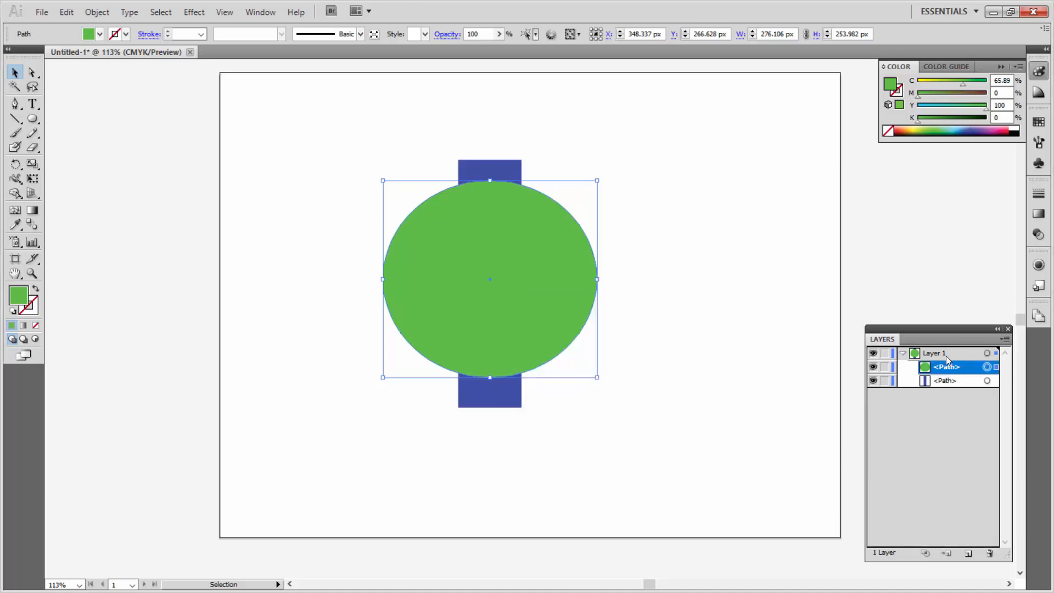
{"action": "left_click", "coordinate": [945, 356]}
Make a clipping mask from the green ellipse and the blue rectangle so the ellipse clips the rectangle.
{"action": "left_click_drag", "start_coordinate": [353, 126], "coordinate": [642, 457]}
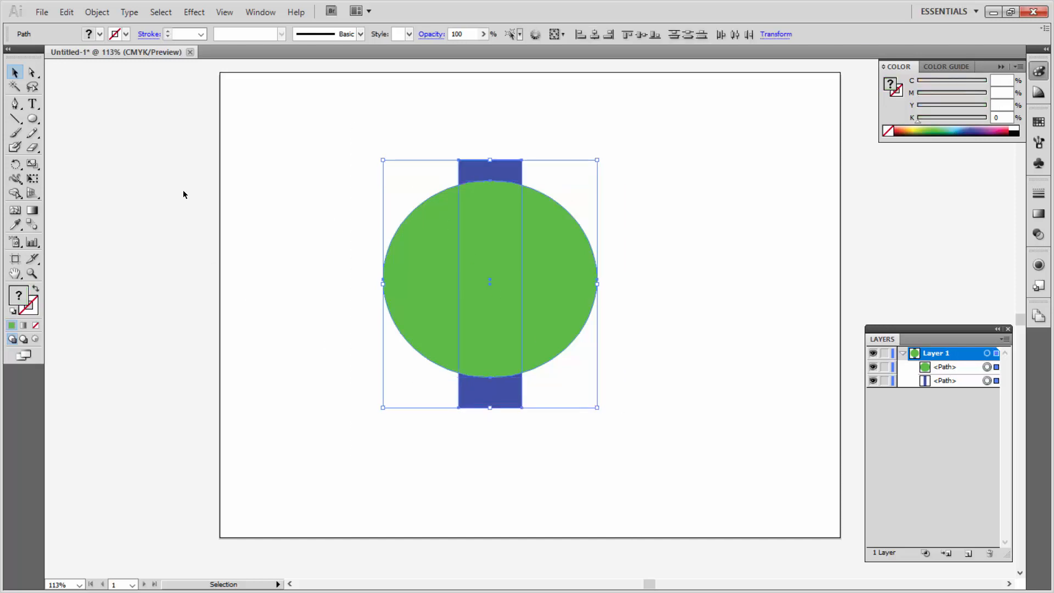
{"action": "left_click", "coordinate": [97, 12]}
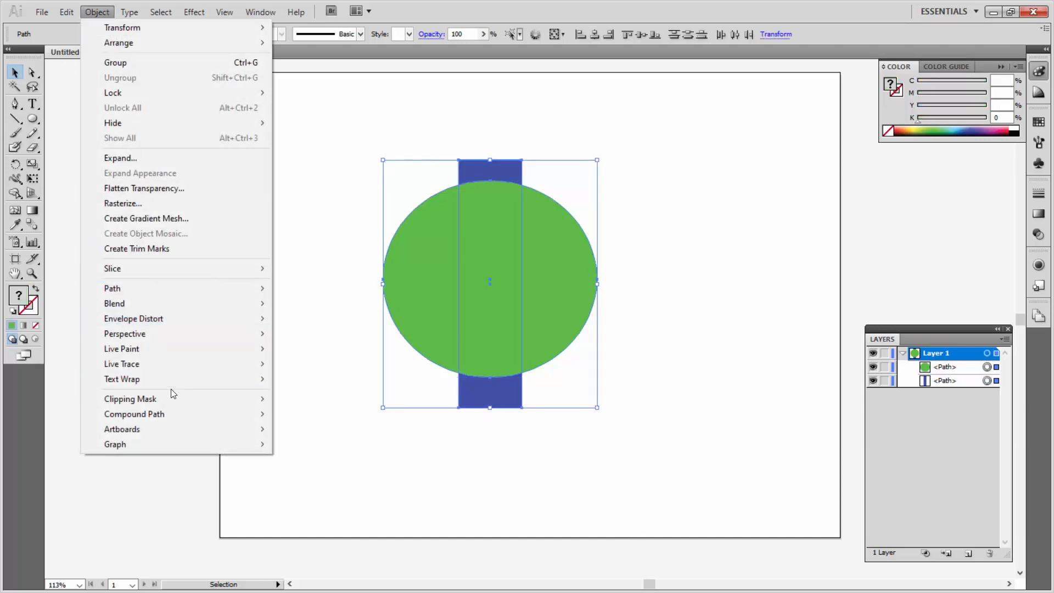
{"action": "mouse_move", "coordinate": [200, 399]}
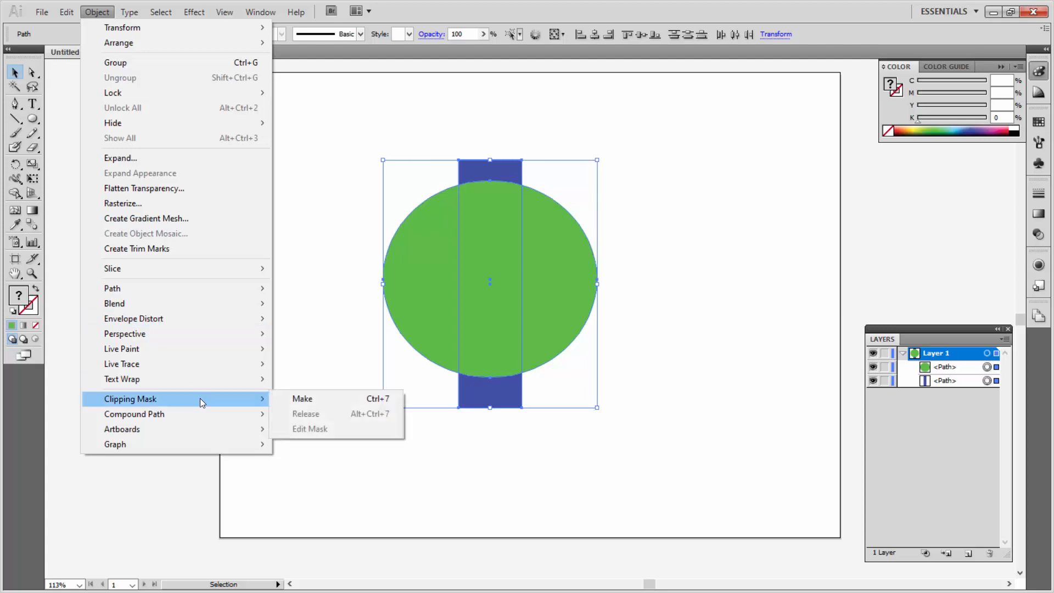
{"action": "left_click", "coordinate": [367, 399]}
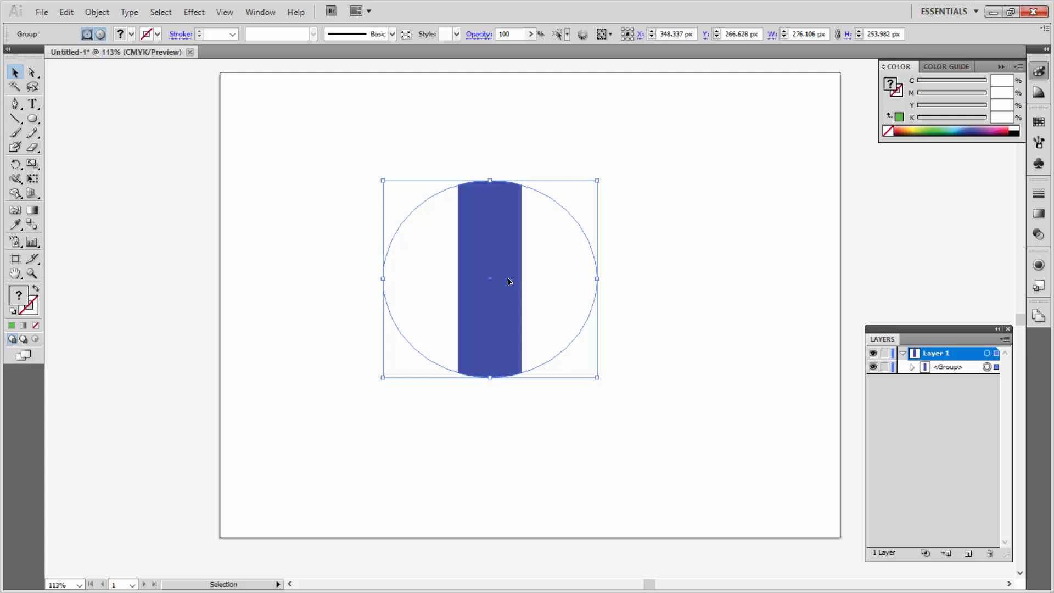
Expand the clipping group, target its clipping path and fill it with orange FFAA00, leaving nothing selected on the artboard.
{"action": "left_click", "coordinate": [912, 367]}
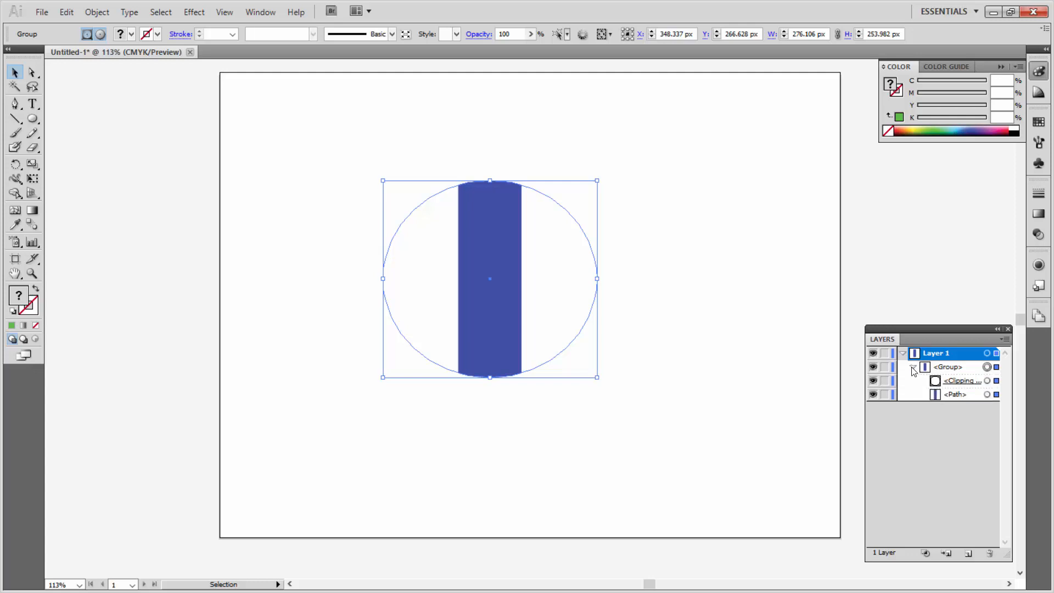
{"action": "left_click", "coordinate": [967, 386]}
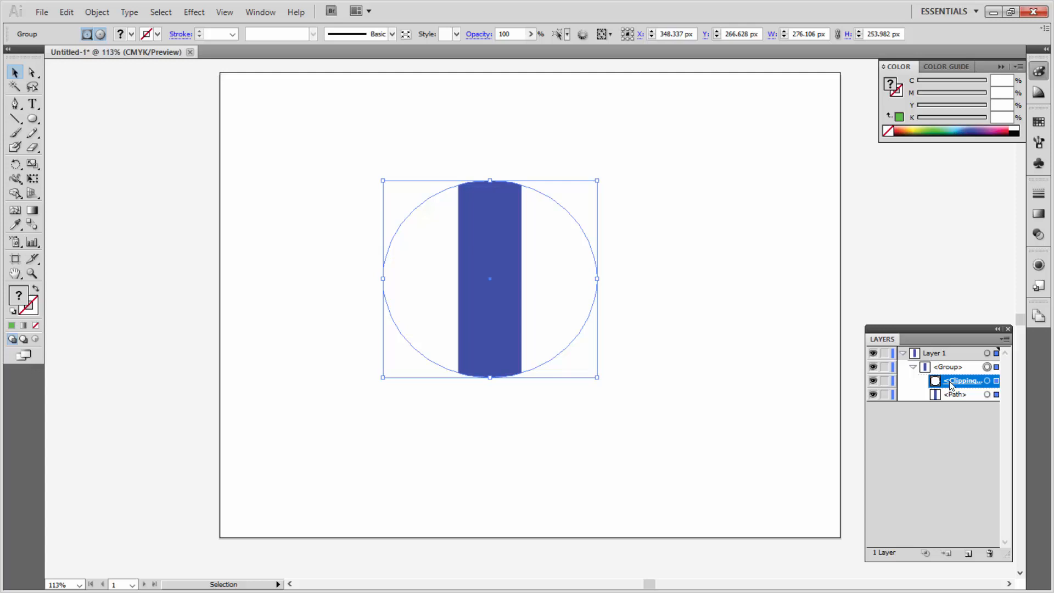
{"action": "left_click", "coordinate": [987, 381]}
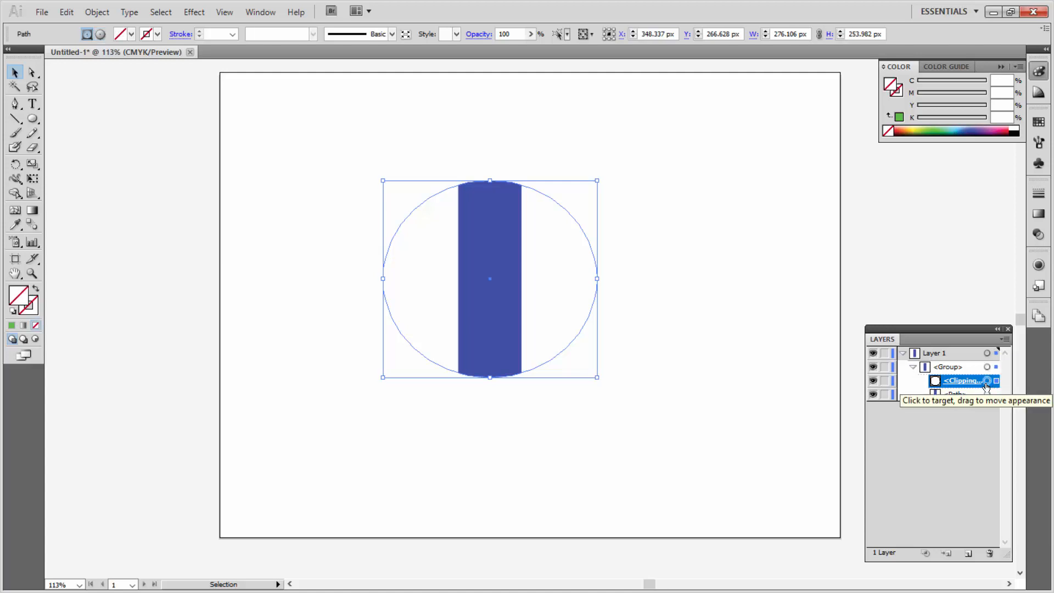
{"action": "double_click", "coordinate": [19, 301]}
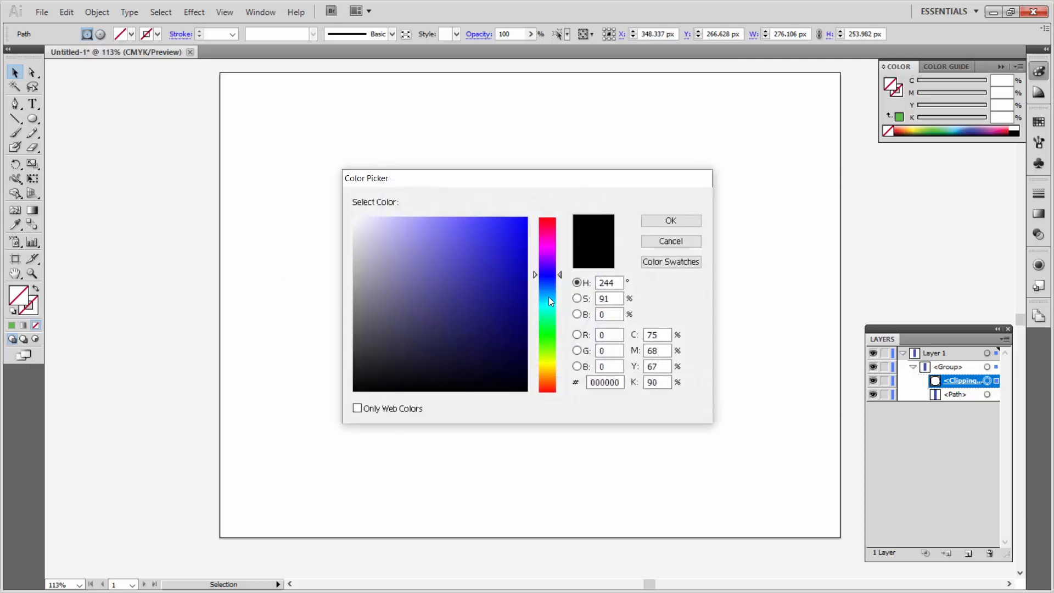
{"action": "left_click", "coordinate": [551, 373]}
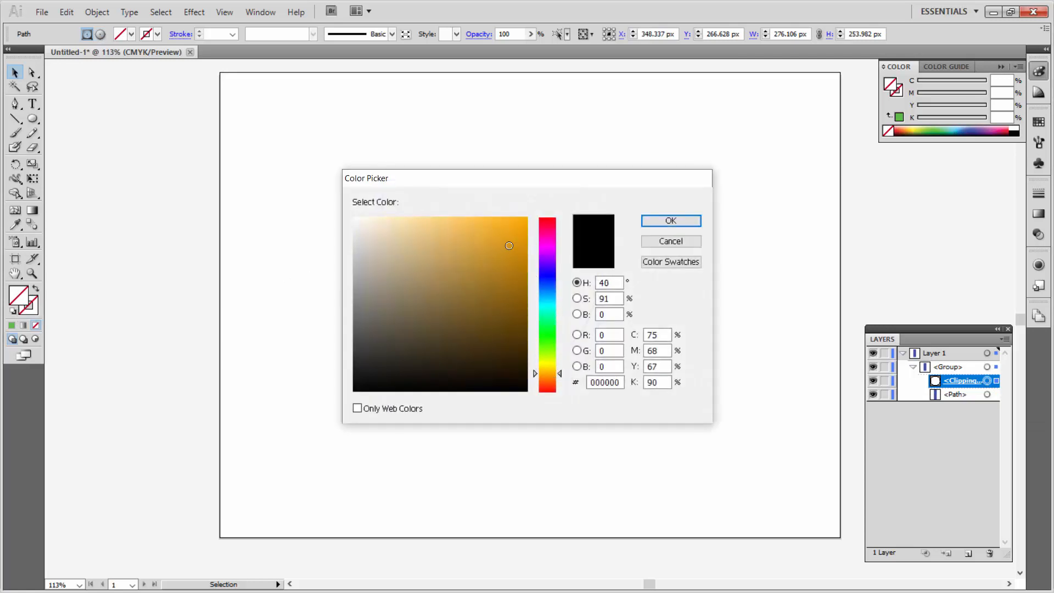
{"action": "left_click", "coordinate": [526, 218]}
{"action": "left_click", "coordinate": [667, 220]}
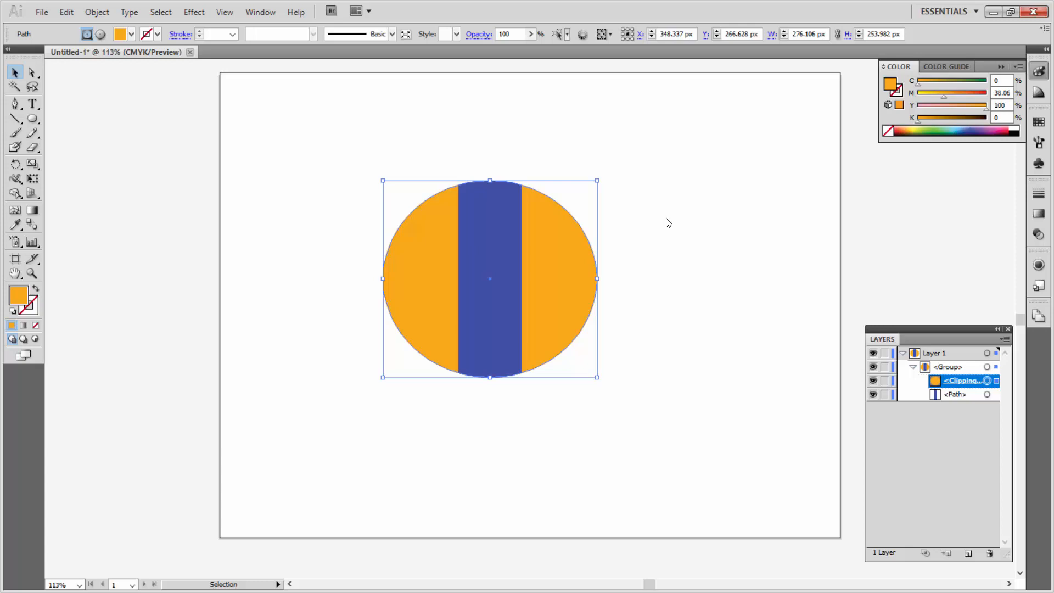
{"action": "left_click", "coordinate": [609, 218]}
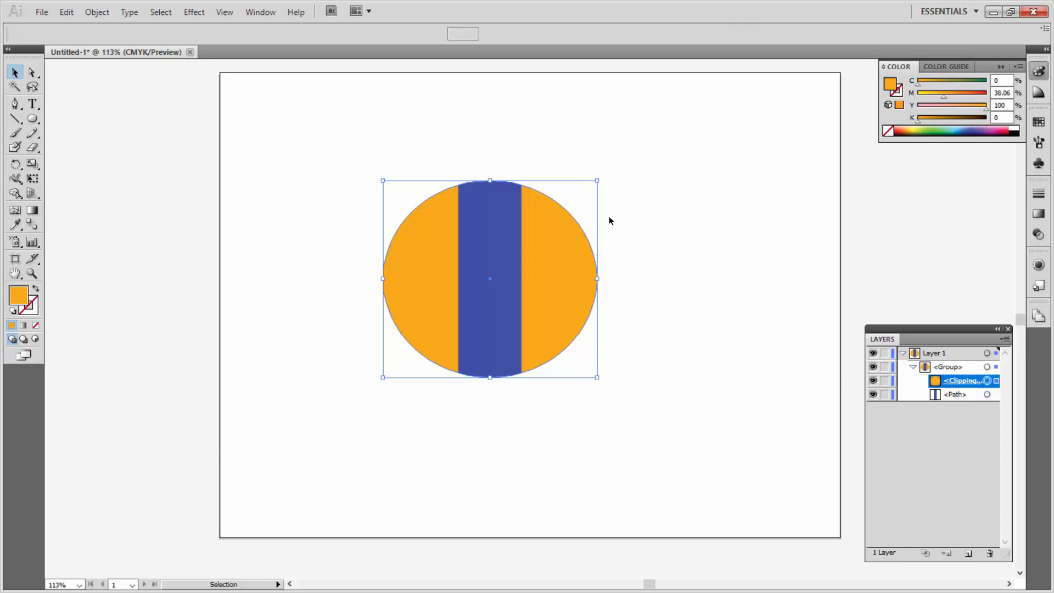
Draw a green 07FF00 circle about 109 by 111 px overlapping the orange ellipse's right edge and highlight its path entry in the layers.
{"action": "left_click", "coordinate": [30, 118]}
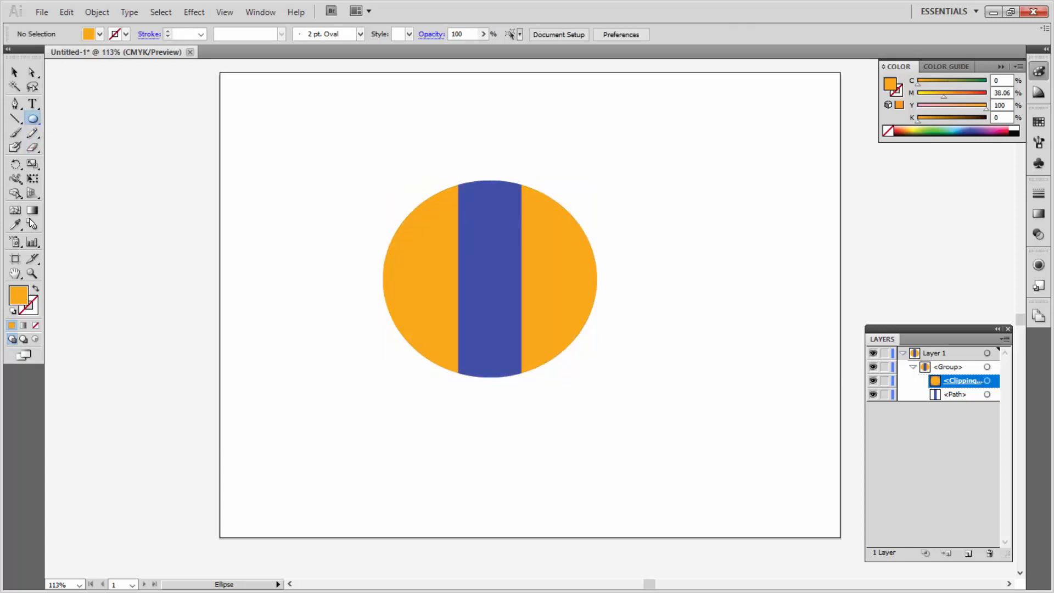
{"action": "double_click", "coordinate": [18, 295]}
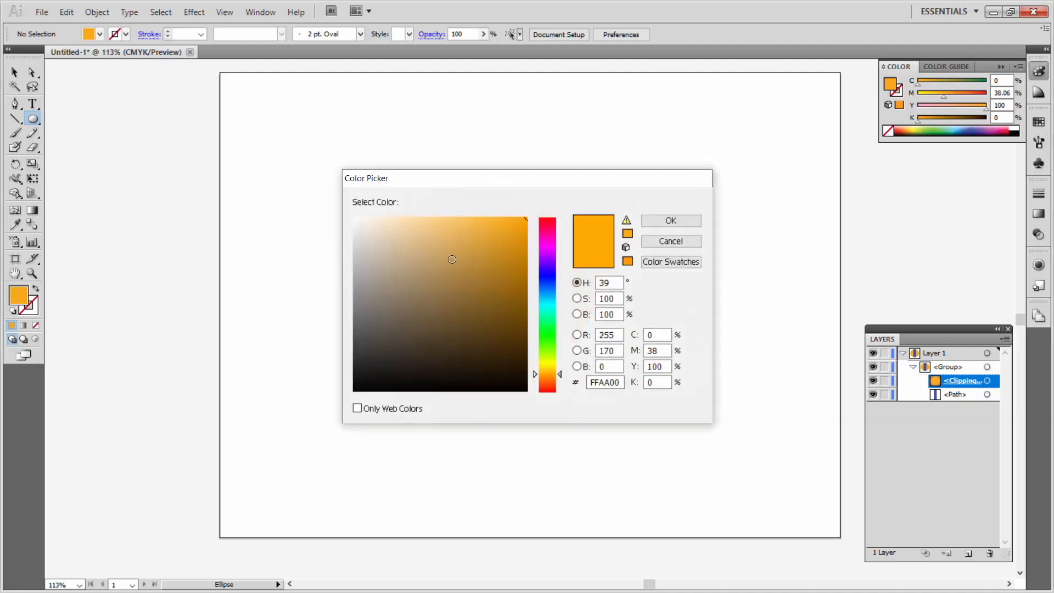
{"action": "left_click", "coordinate": [551, 334]}
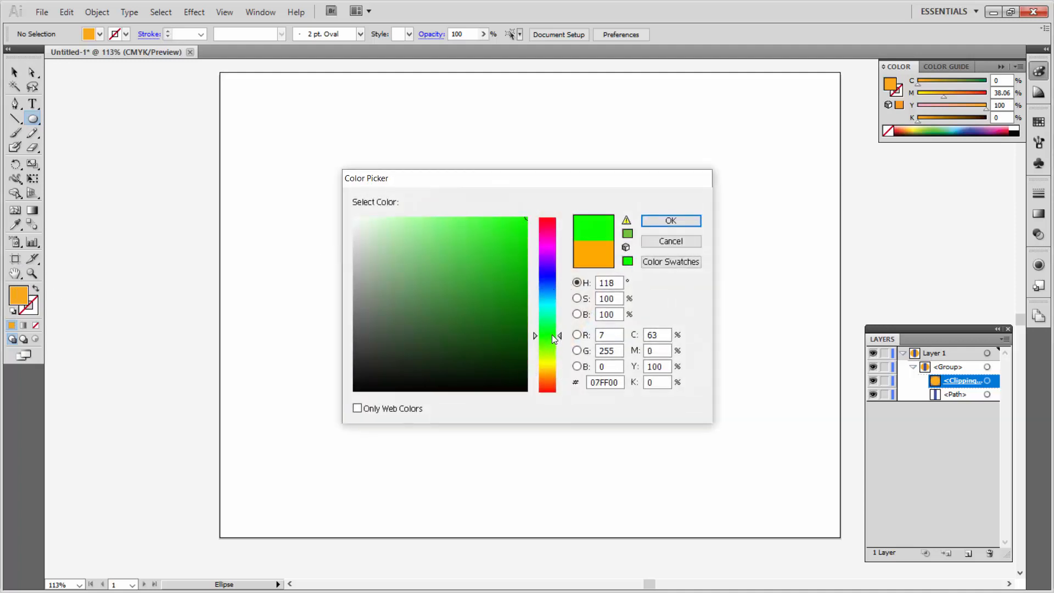
{"action": "left_click", "coordinate": [672, 220]}
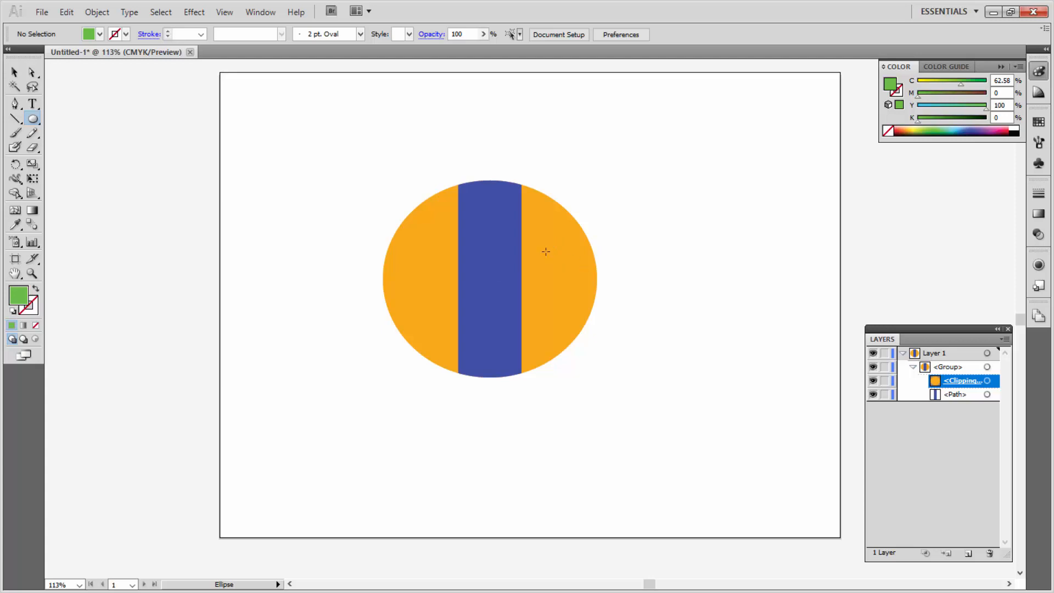
{"action": "left_click_drag", "start_coordinate": [553, 241], "coordinate": [638, 327]}
{"action": "left_click", "coordinate": [14, 72]}
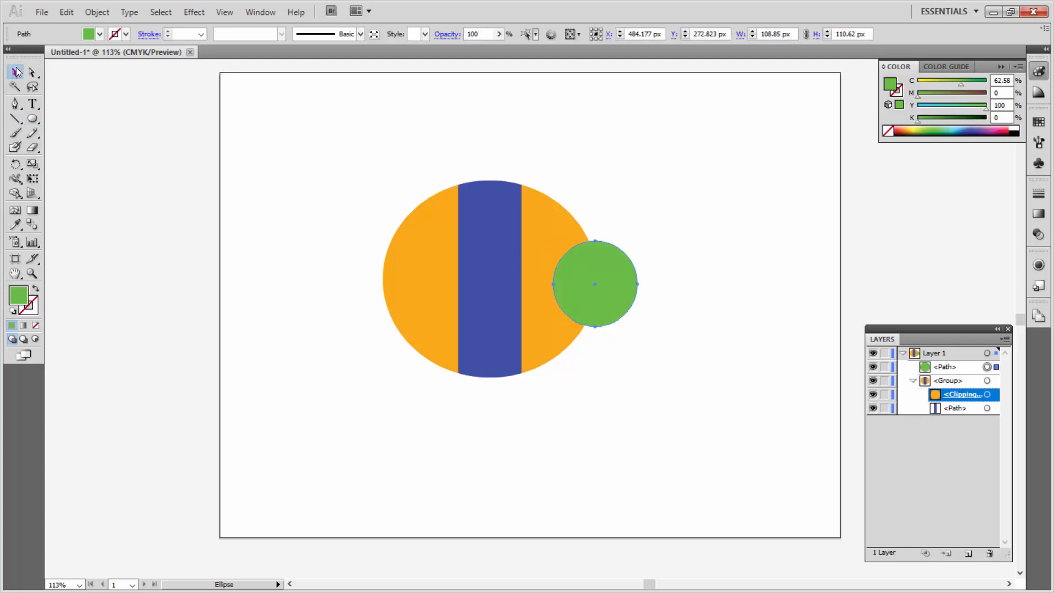
{"action": "left_click", "coordinate": [959, 368]}
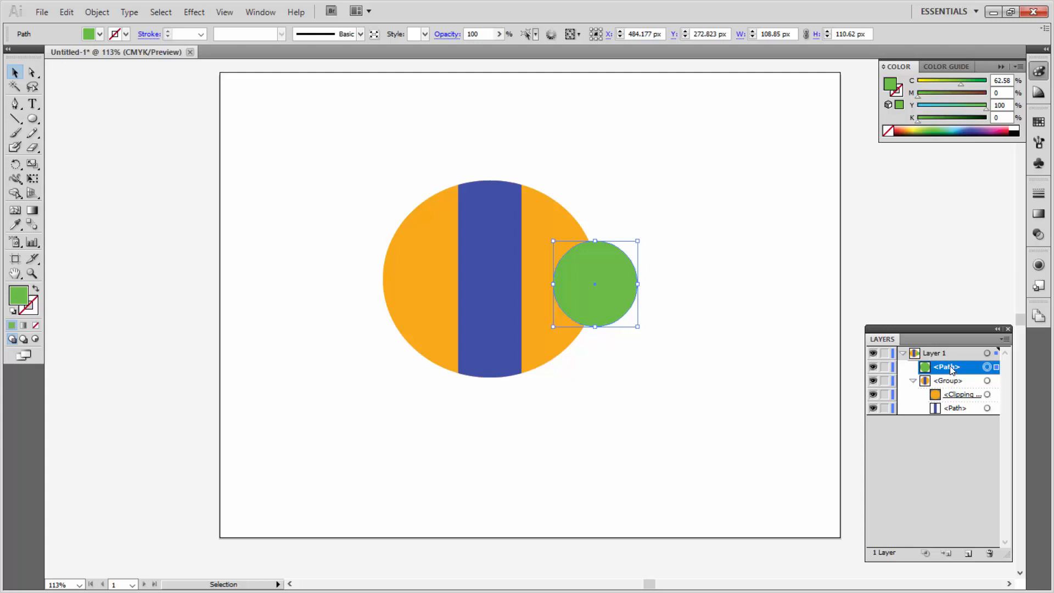
Move the green circle's path into the clipping group and stack it directly below the orange clipping path.
{"action": "left_click_drag", "start_coordinate": [951, 369], "coordinate": [954, 390]}
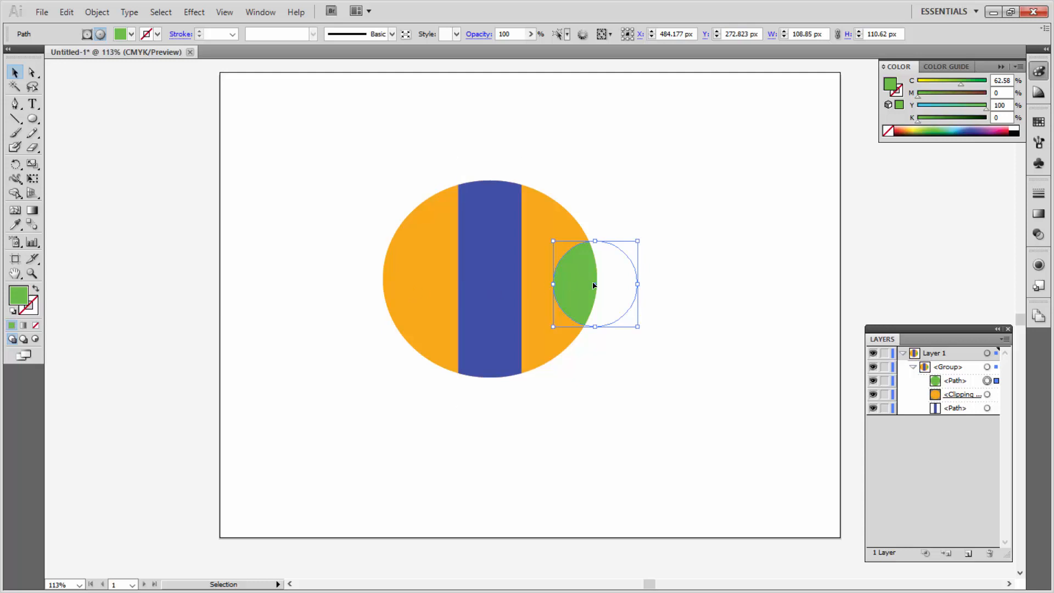
{"action": "left_click", "coordinate": [958, 381]}
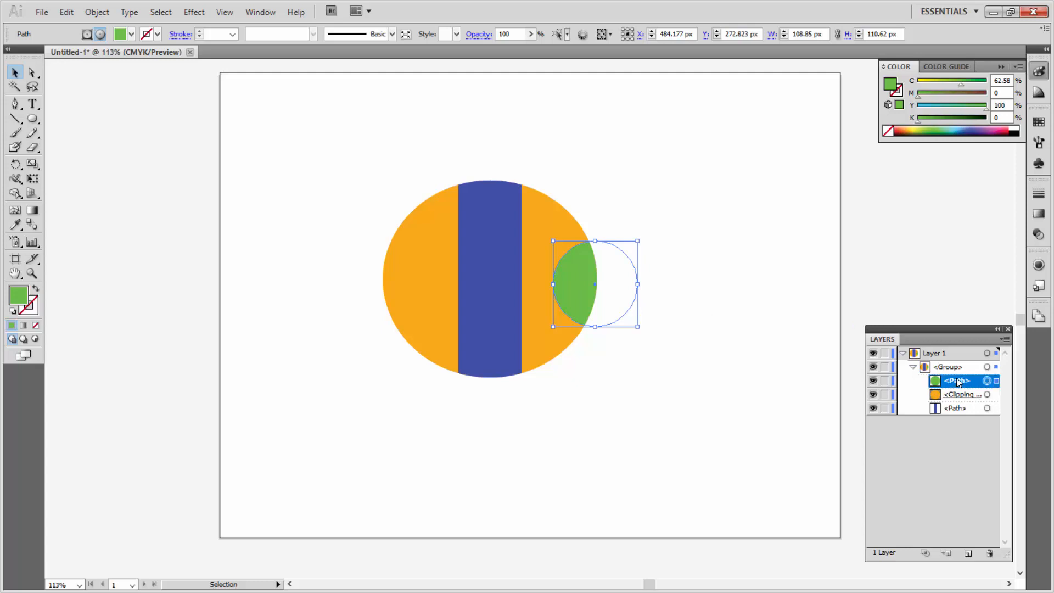
{"action": "left_click_drag", "start_coordinate": [958, 382], "coordinate": [956, 402]}
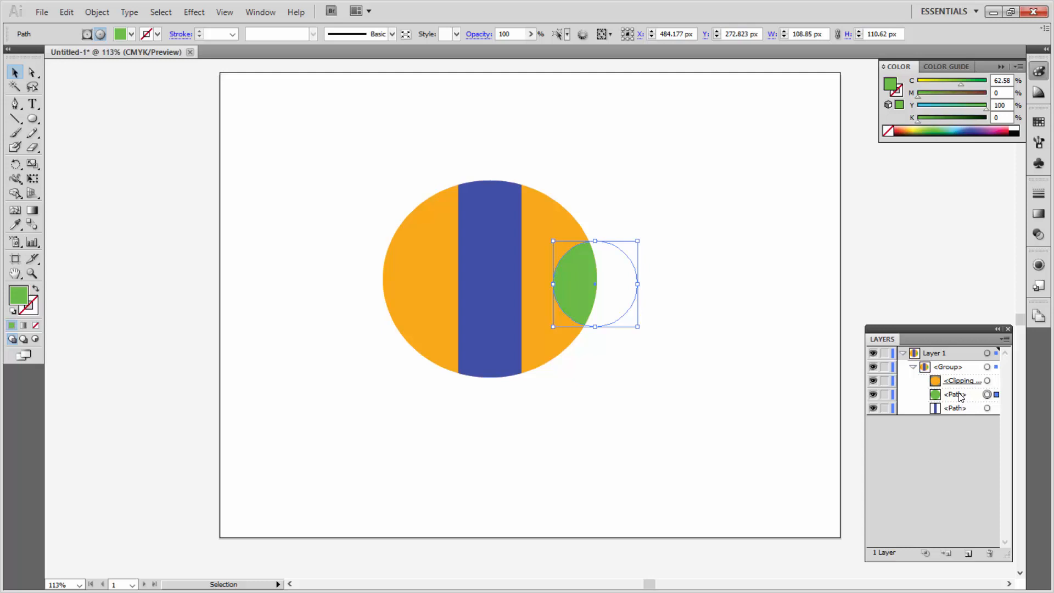
Try the green circle below the blue rectangle, shift it left to X 400 px and restack it above the rectangle.
{"action": "left_click", "coordinate": [959, 396]}
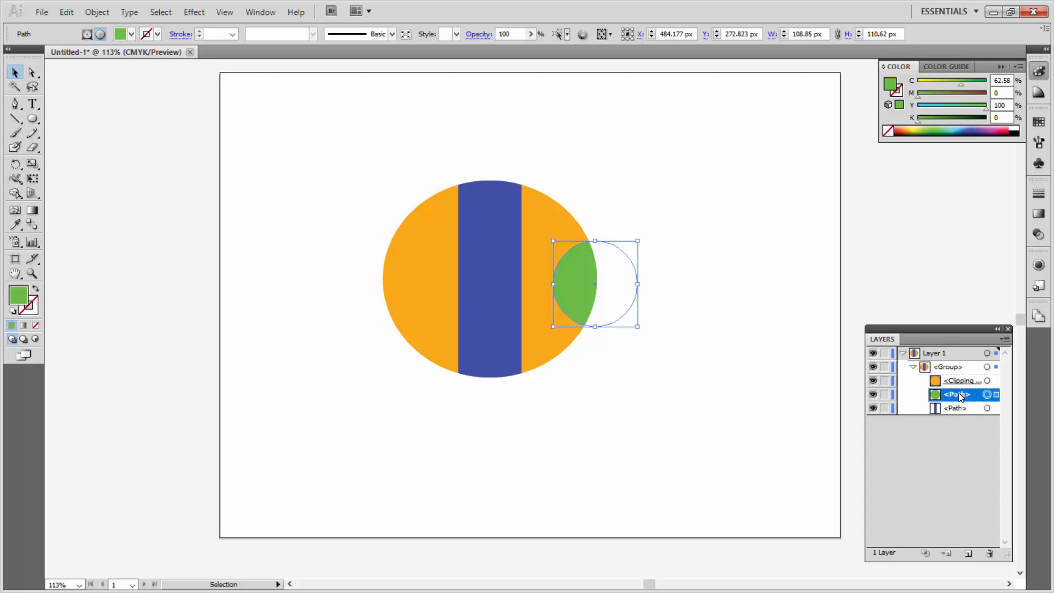
{"action": "left_click_drag", "start_coordinate": [959, 397], "coordinate": [956, 414]}
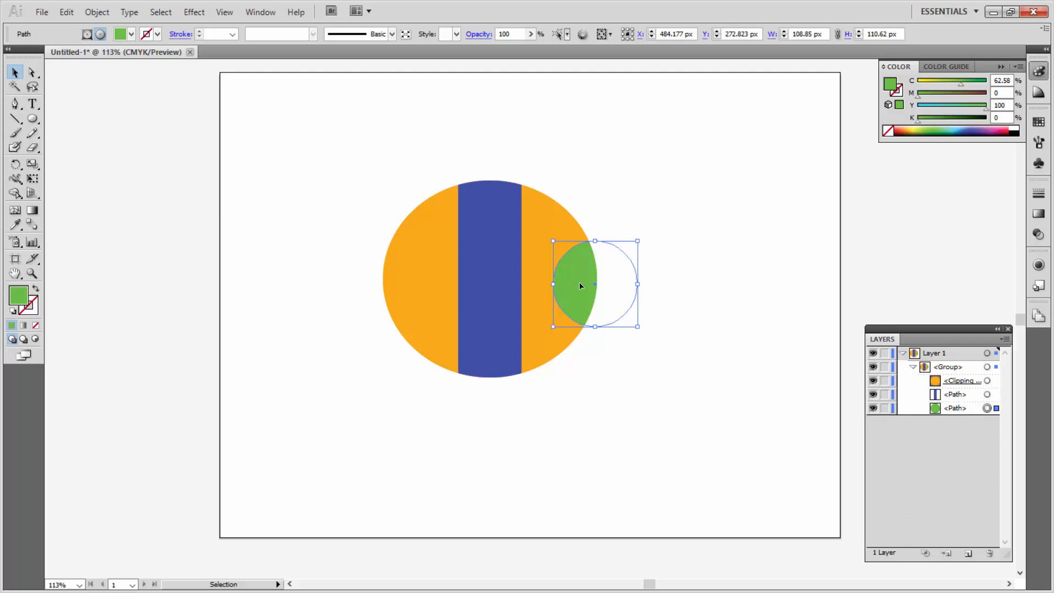
{"action": "left_click_drag", "start_coordinate": [577, 286], "coordinate": [516, 286]}
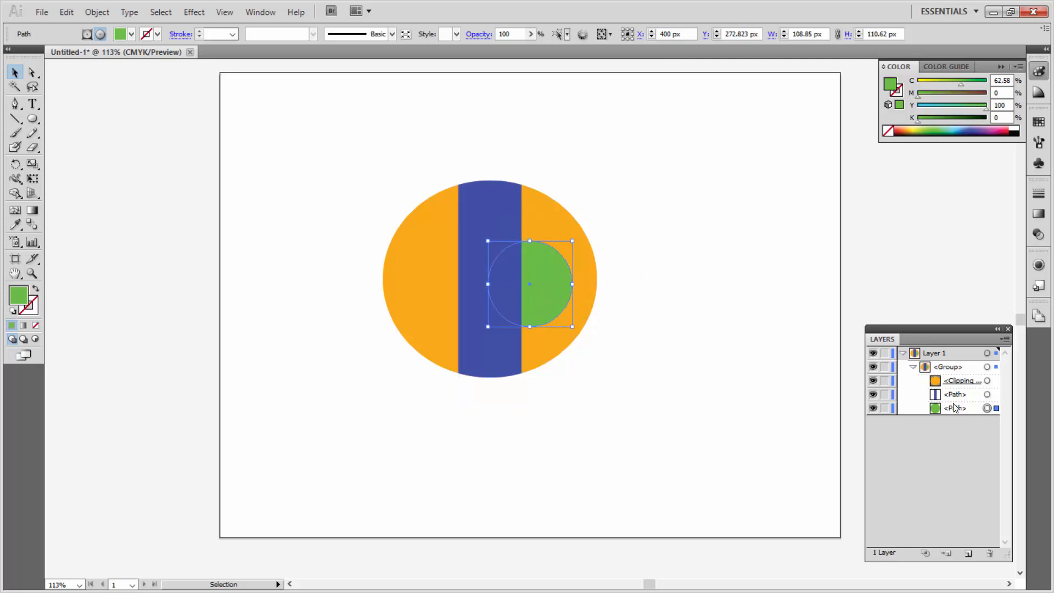
{"action": "left_click_drag", "start_coordinate": [956, 408], "coordinate": [954, 392]}
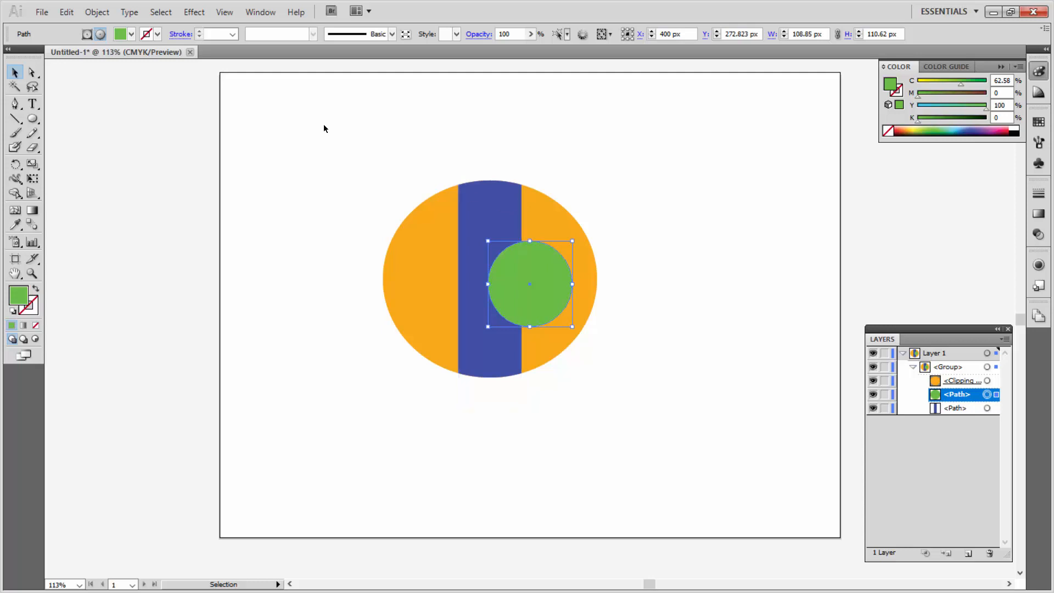
Delete the whole clipping group and draw a green rectangle about 389 by 59 px near the artboard's centre.
{"action": "left_click_drag", "start_coordinate": [324, 129], "coordinate": [716, 475]}
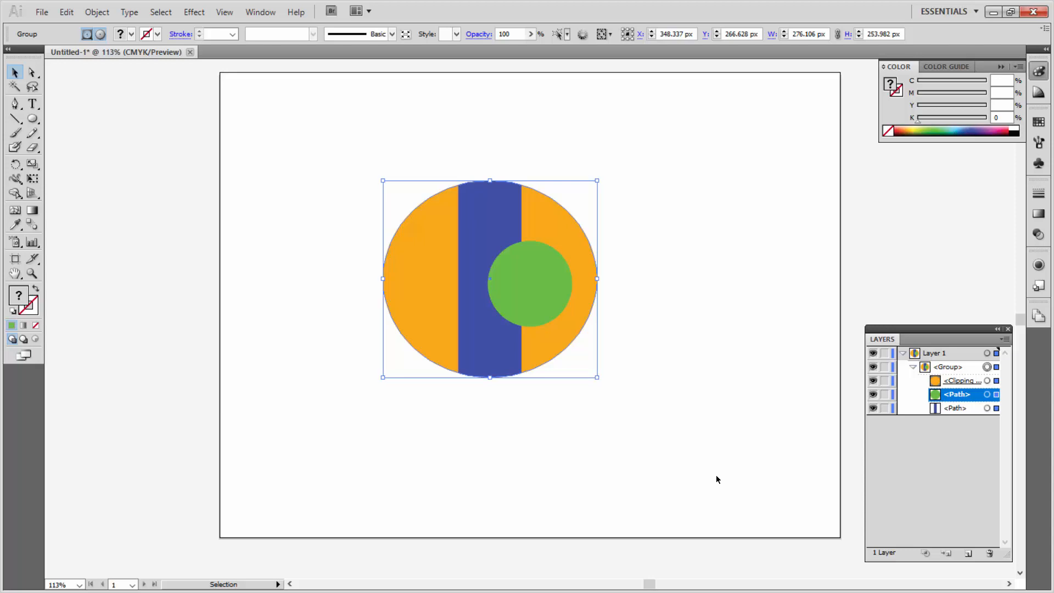
{"action": "key", "text": "Delete"}
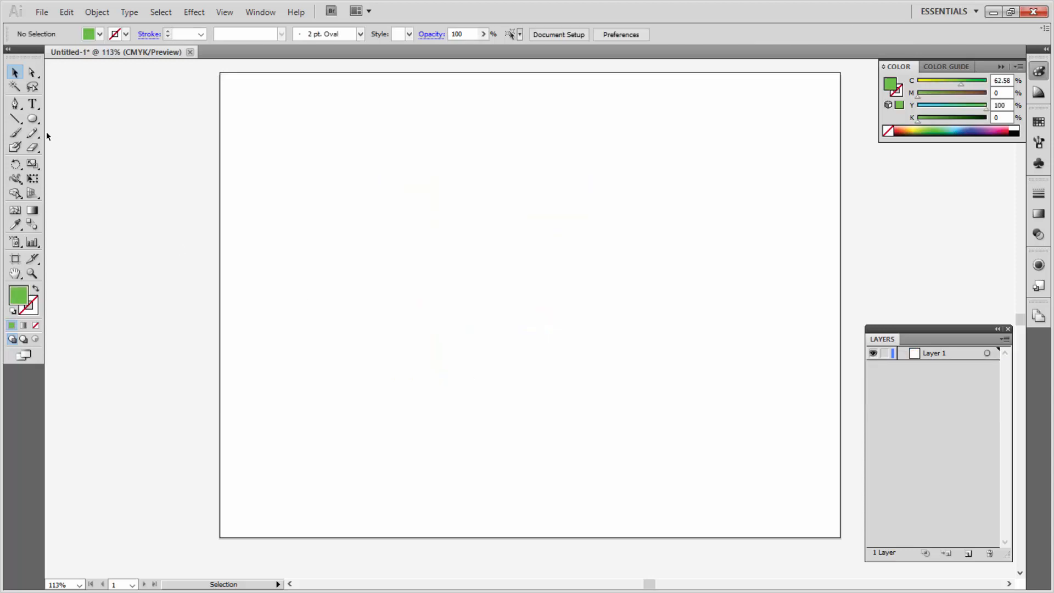
{"action": "left_click_drag", "start_coordinate": [34, 122], "coordinate": [84, 125]}
{"action": "left_click_drag", "start_coordinate": [371, 243], "coordinate": [673, 291]}
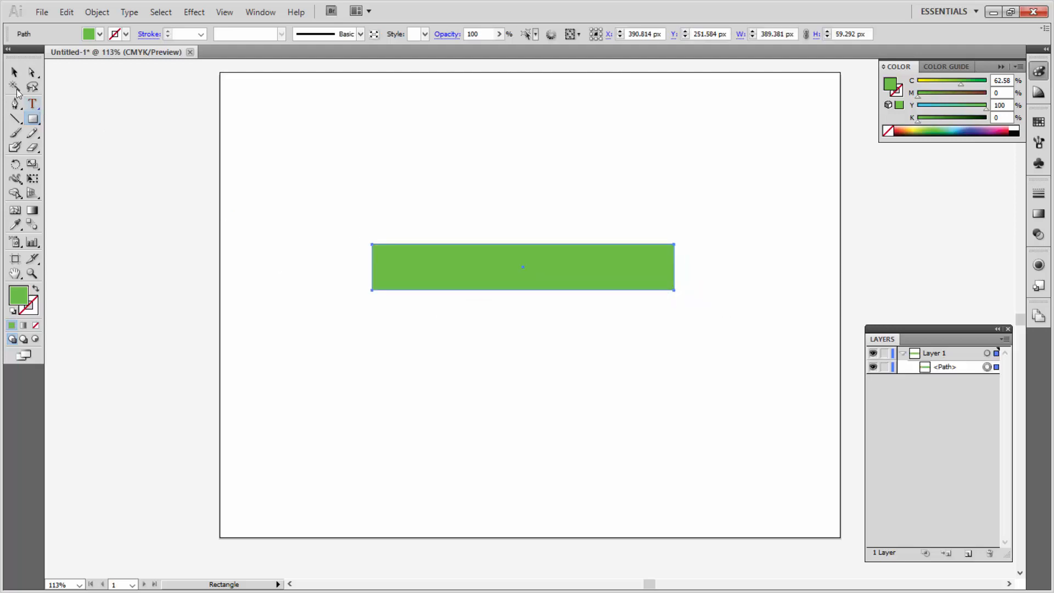
Copy the green rectangle and paste the duplicate in front, exactly over the original, undoing a trial move of the copy.
{"action": "left_click", "coordinate": [15, 74]}
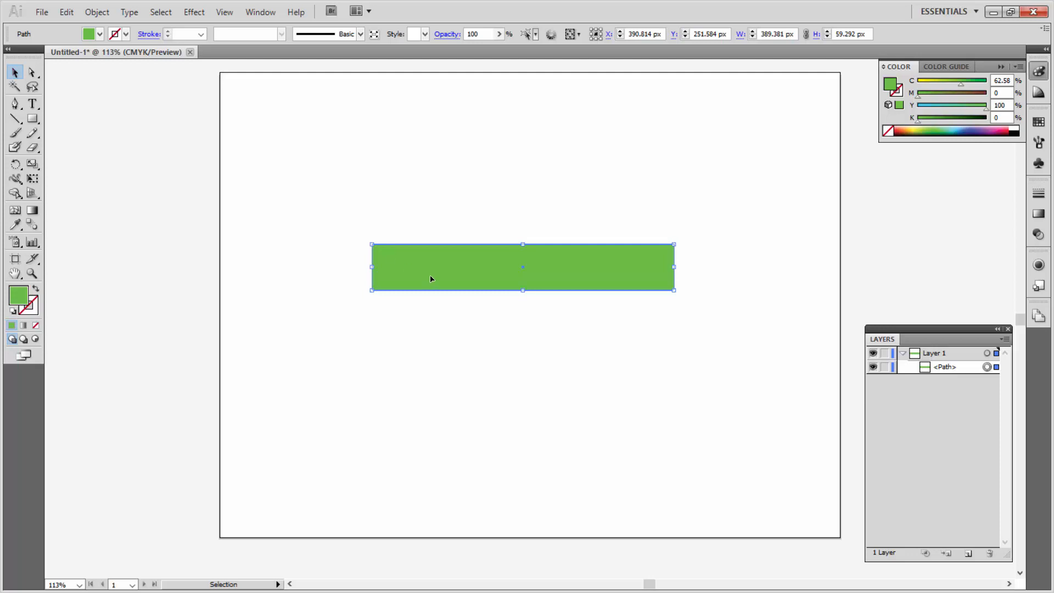
{"action": "key", "text": "a"}
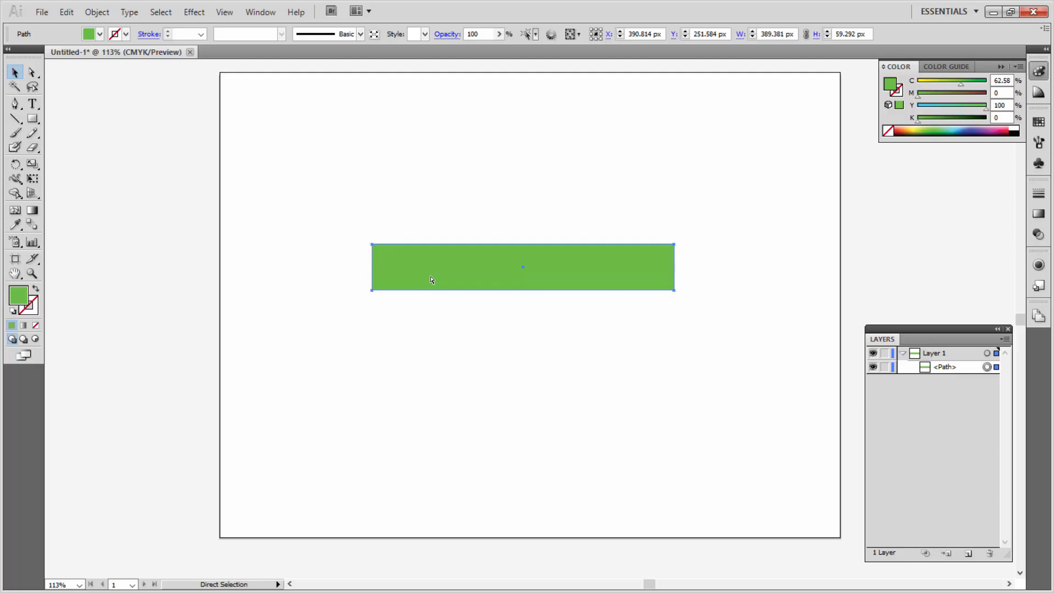
{"action": "key", "text": "ctrl+shift"}
{"action": "key", "text": "ctrl+c"}
{"action": "key", "text": "ctrl+f"}
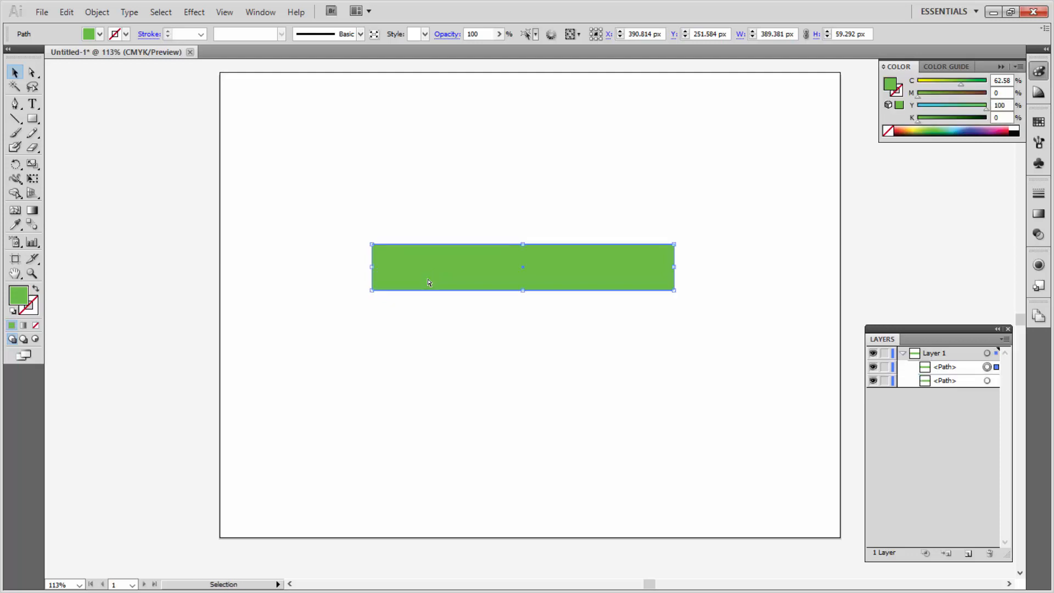
{"action": "left_click_drag", "start_coordinate": [429, 283], "coordinate": [427, 252]}
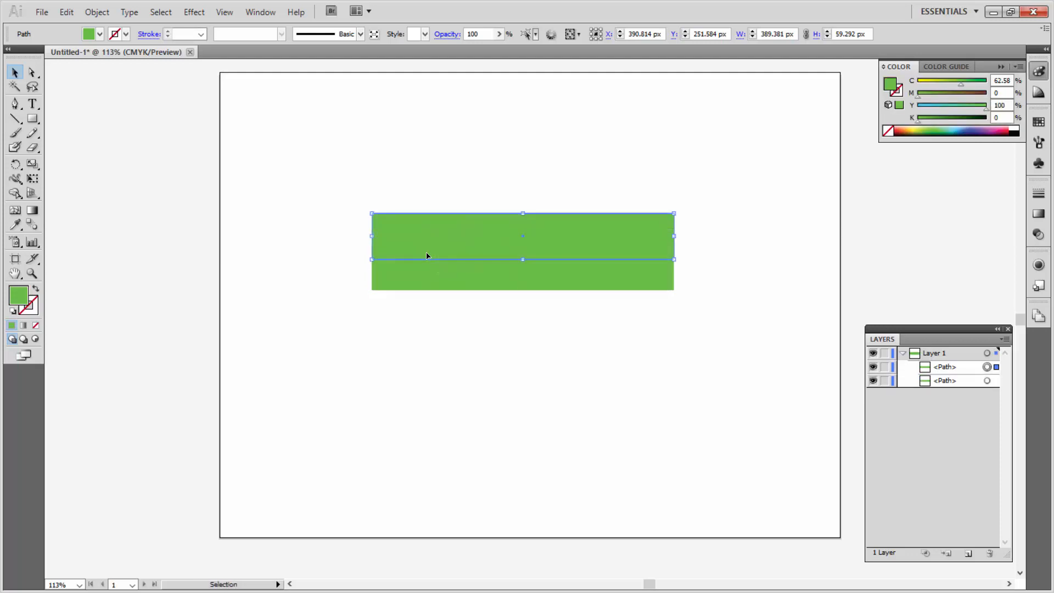
{"action": "key", "text": "ctrl+z"}
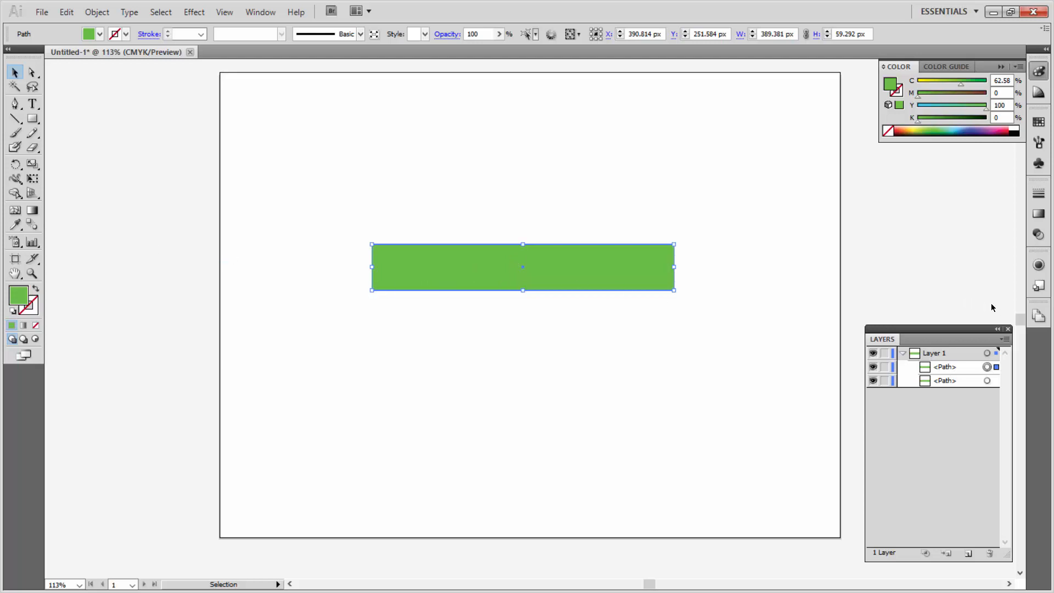
Fill the front rectangle with a linear gradient and add a middle colour stop at 49.7% location.
{"action": "left_click", "coordinate": [1039, 217]}
{"action": "left_click", "coordinate": [1039, 217]}
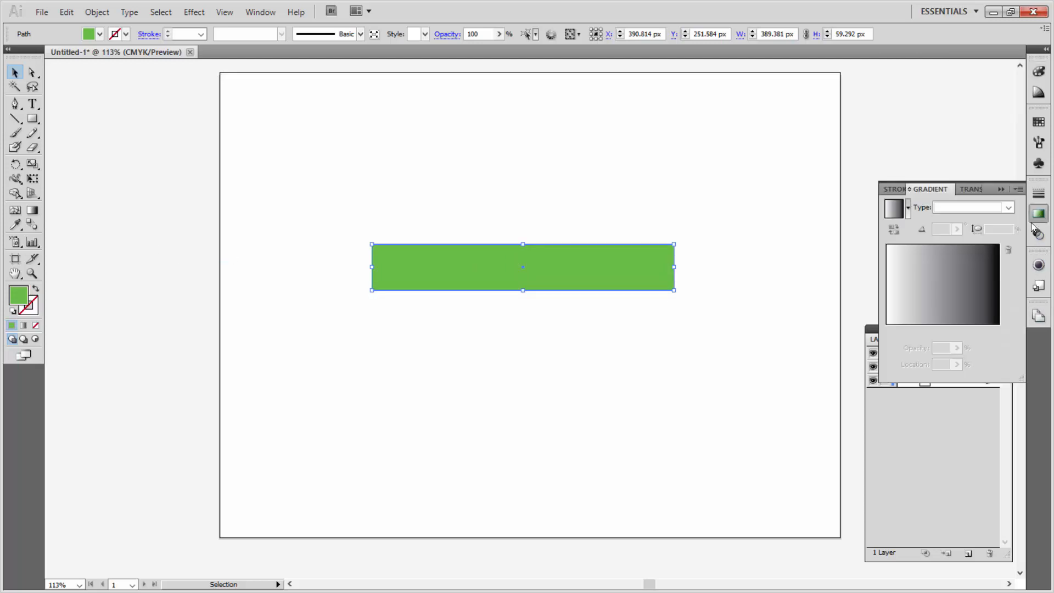
{"action": "left_click", "coordinate": [948, 284]}
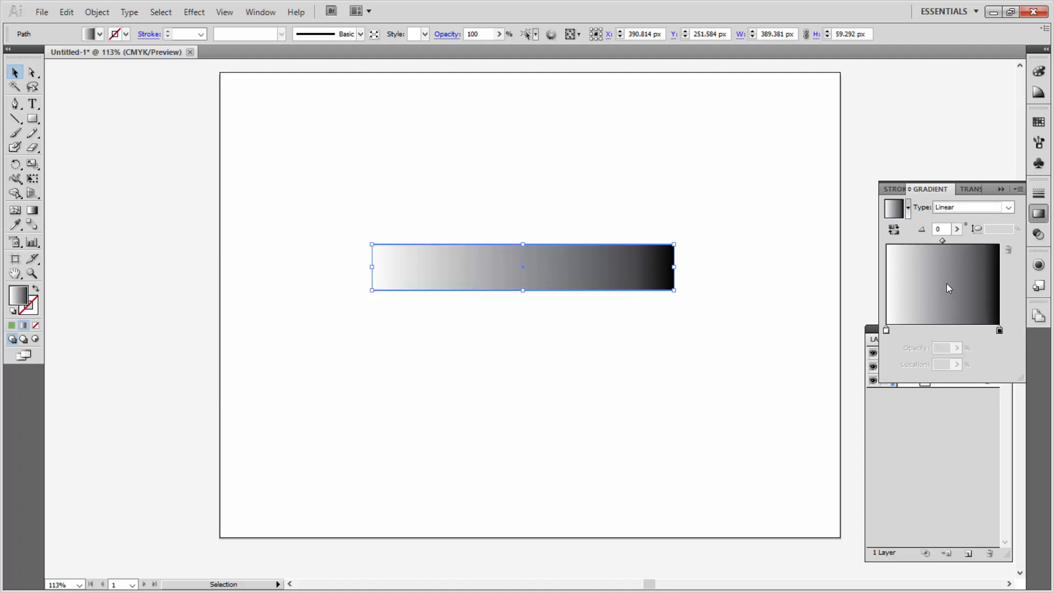
{"action": "left_click", "coordinate": [937, 330]}
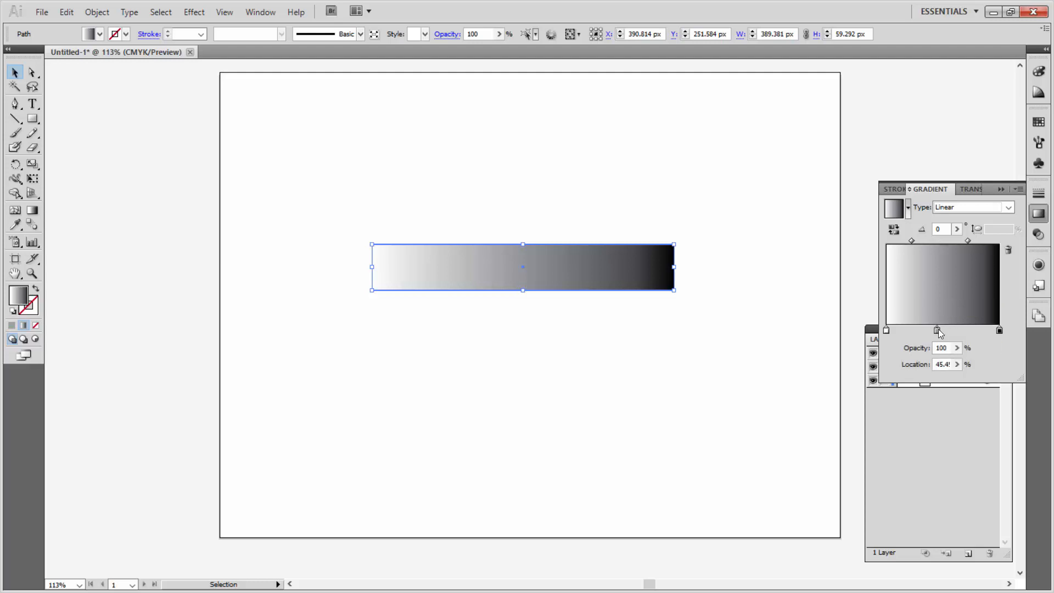
{"action": "left_click_drag", "start_coordinate": [937, 330], "coordinate": [943, 331]}
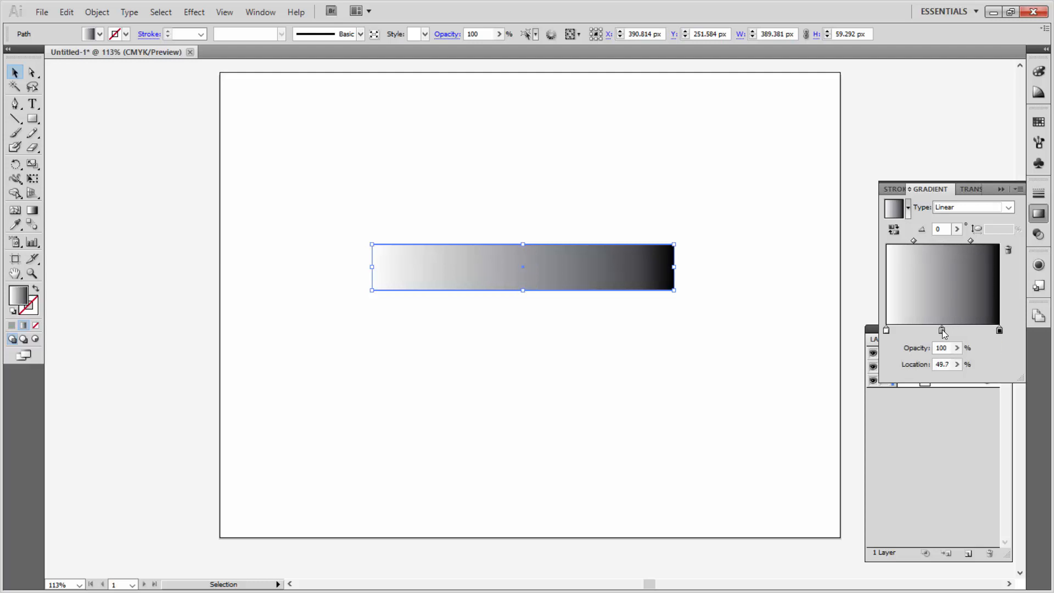
Set the gradient's middle stop to white and its starting stop to black, giving a black-white-black gradient.
{"action": "double_click", "coordinate": [942, 330]}
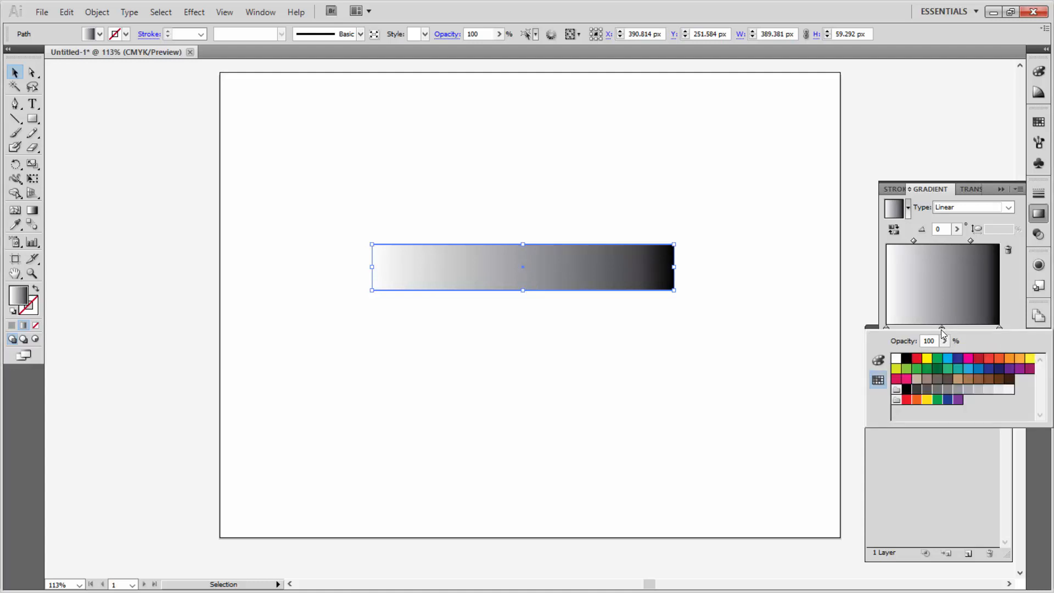
{"action": "left_click", "coordinate": [896, 358]}
{"action": "left_click", "coordinate": [887, 327]}
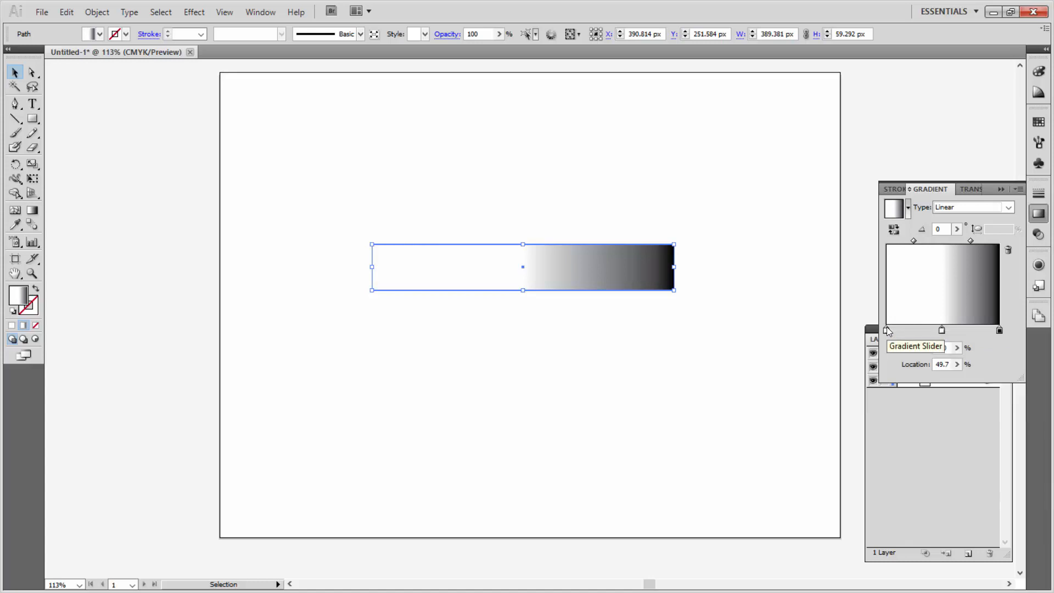
{"action": "double_click", "coordinate": [886, 330]}
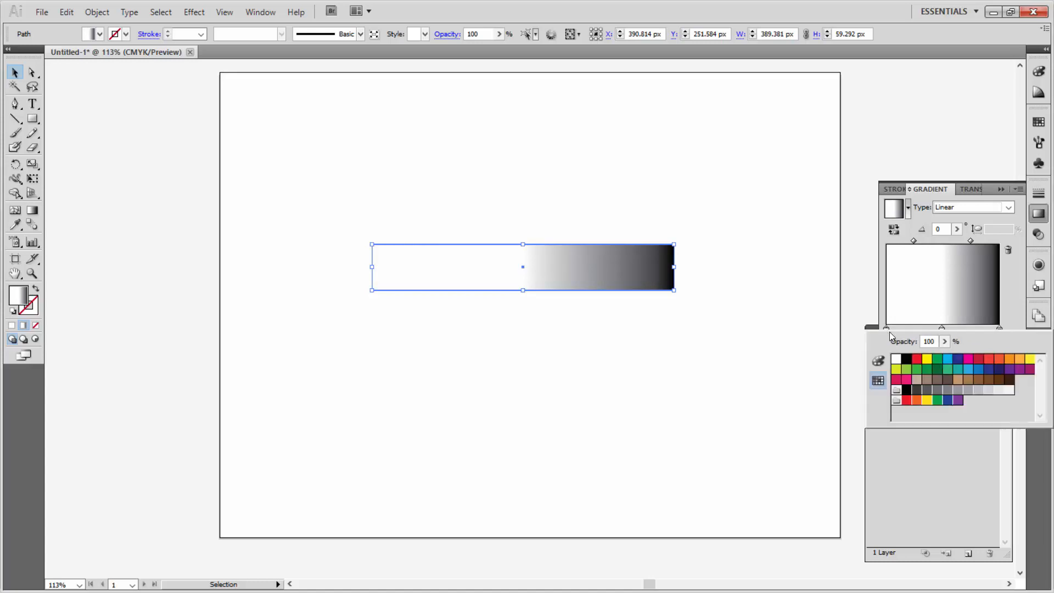
{"action": "left_click", "coordinate": [908, 360]}
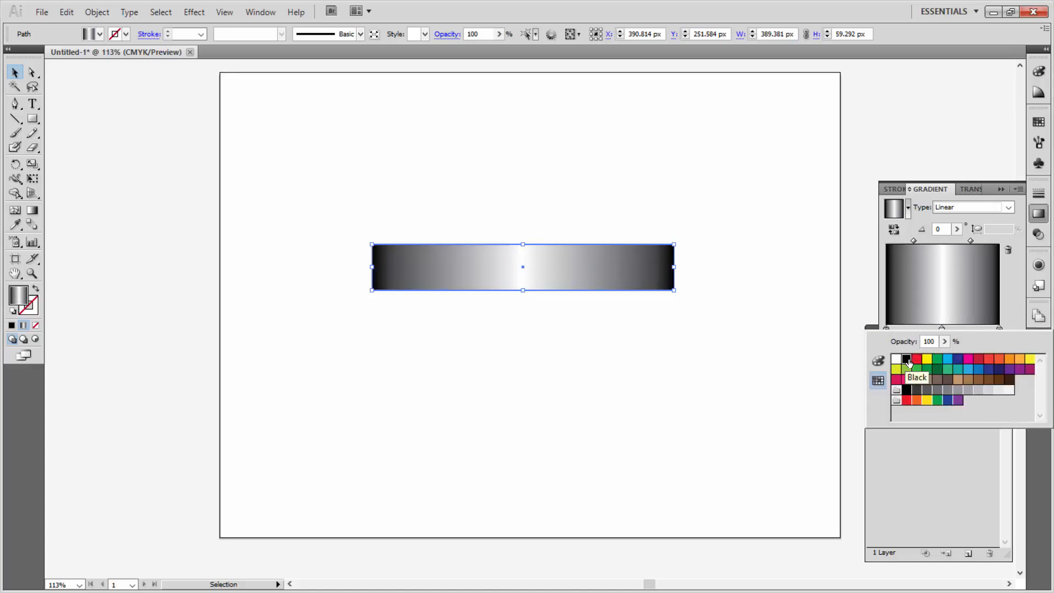
{"action": "left_click", "coordinate": [1012, 295]}
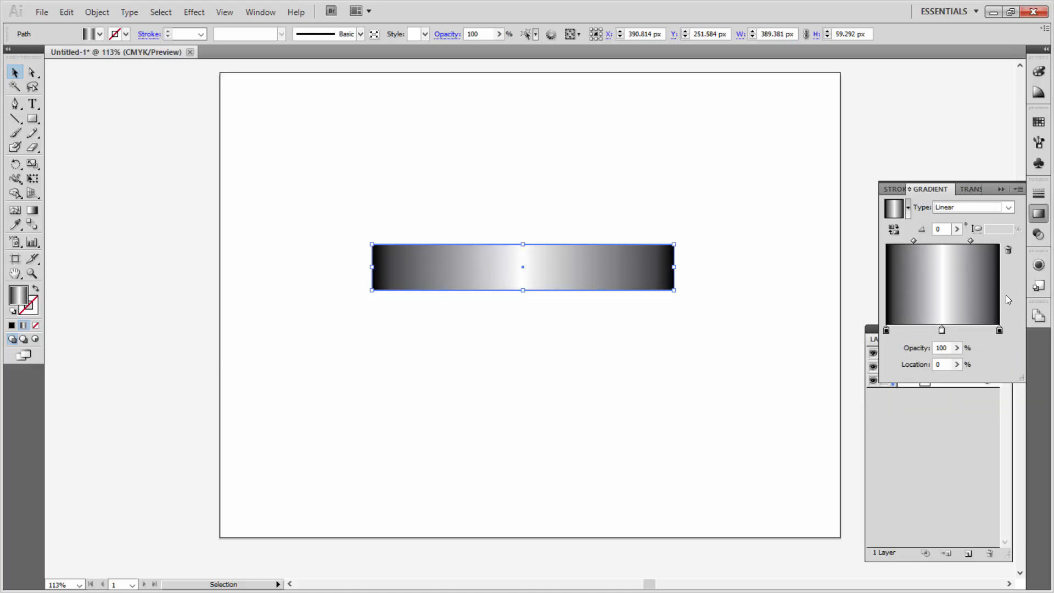
Select both stacked rectangles and make an opacity mask so the gradient masks the green rectangle.
{"action": "left_click_drag", "start_coordinate": [314, 189], "coordinate": [766, 331]}
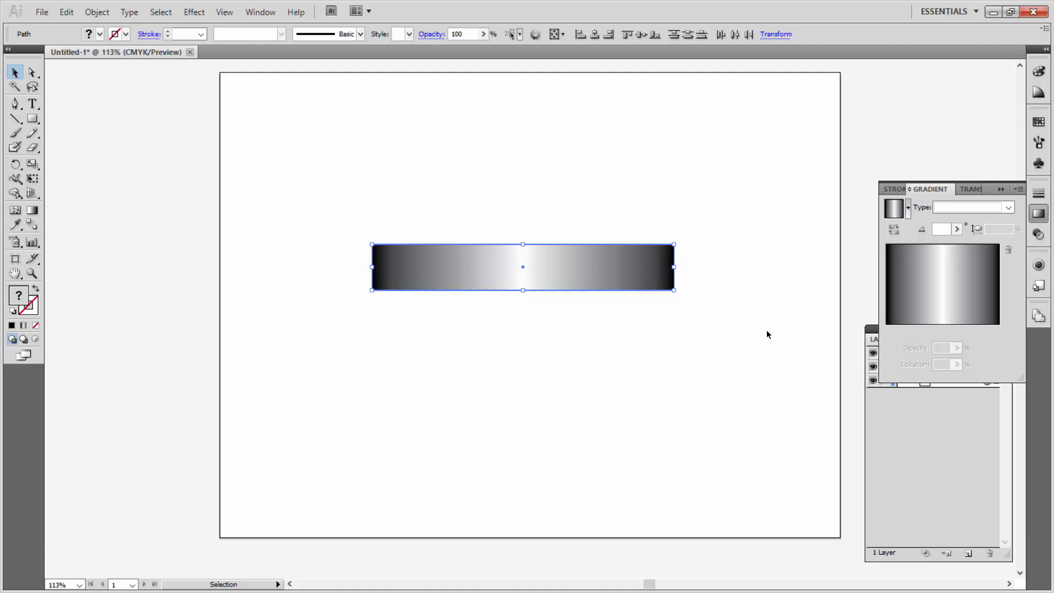
{"action": "left_click", "coordinate": [257, 12]}
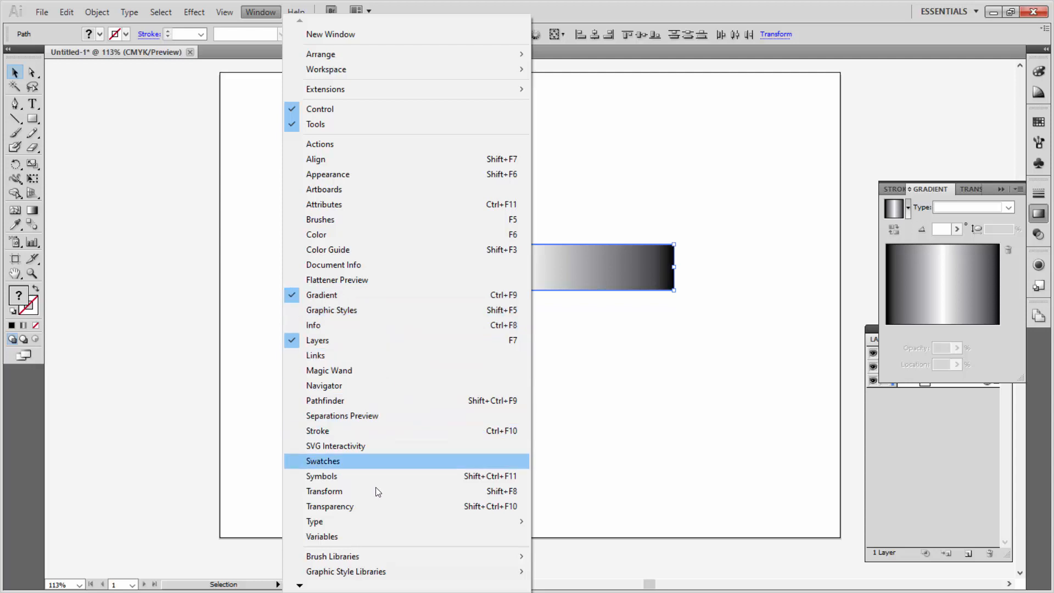
{"action": "left_click", "coordinate": [370, 506]}
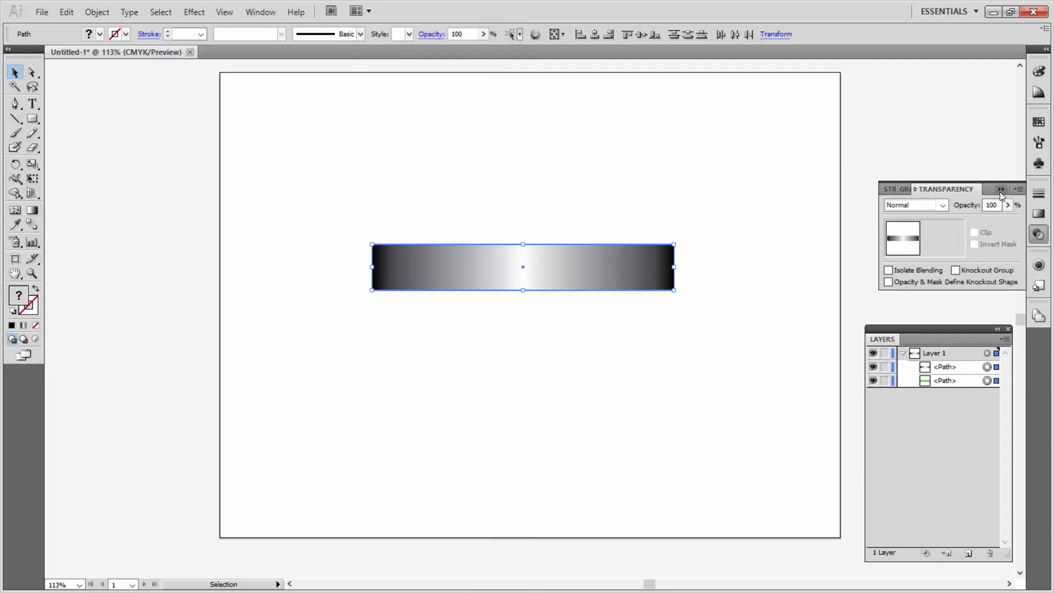
{"action": "left_click", "coordinate": [1016, 189]}
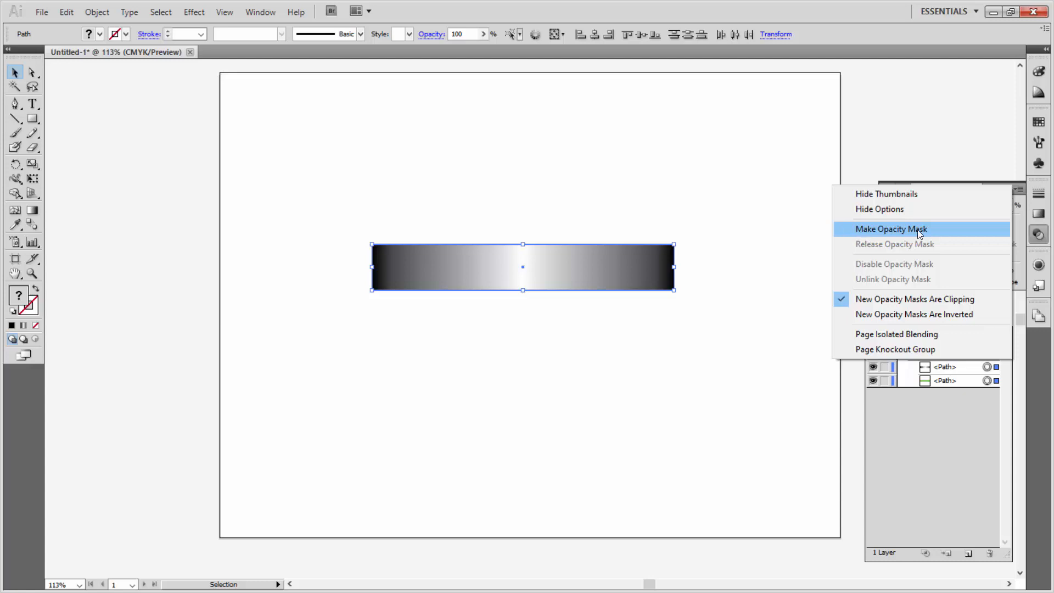
{"action": "left_click", "coordinate": [297, 196]}
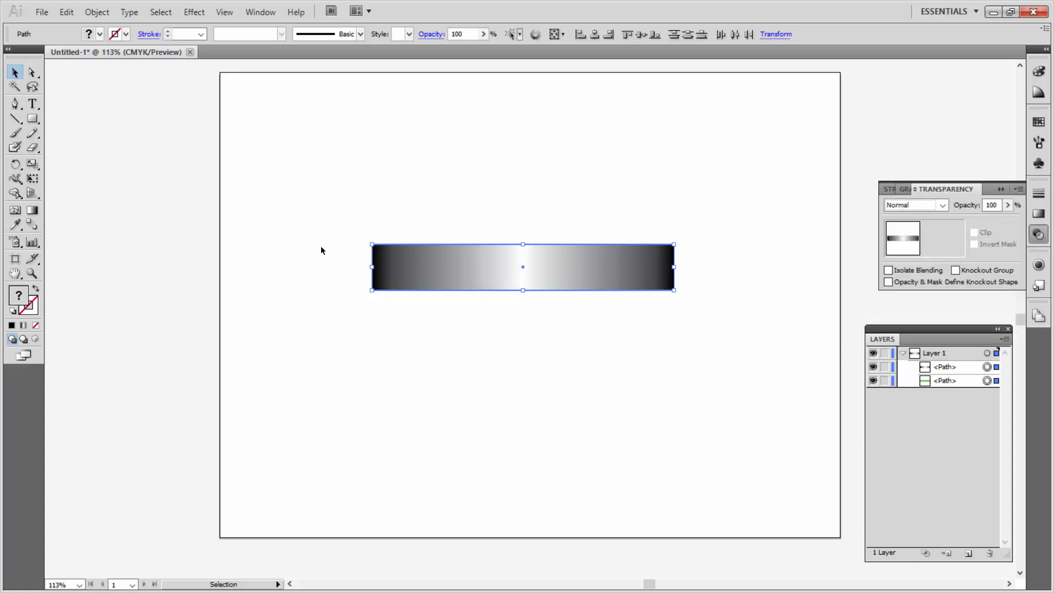
{"action": "left_click_drag", "start_coordinate": [337, 203], "coordinate": [808, 364]}
{"action": "left_click", "coordinate": [1018, 189]}
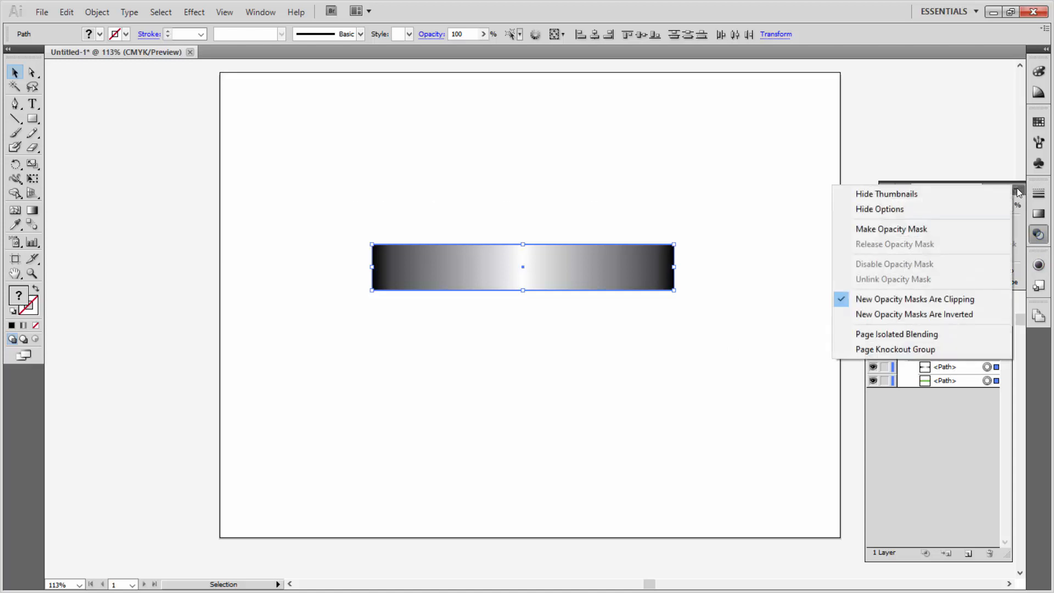
{"action": "left_click", "coordinate": [921, 231]}
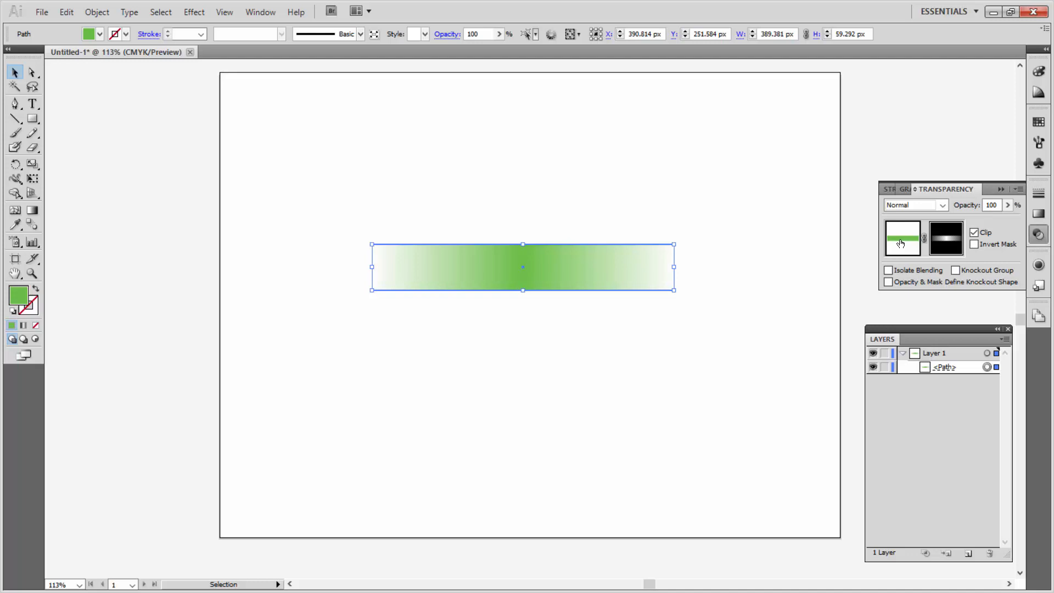
Inspect the opacity mask, return to the masked artwork and change its fill to pinkish red (C 0, M 99.1, Y 58.65, K 0).
{"action": "left_click", "coordinate": [945, 247]}
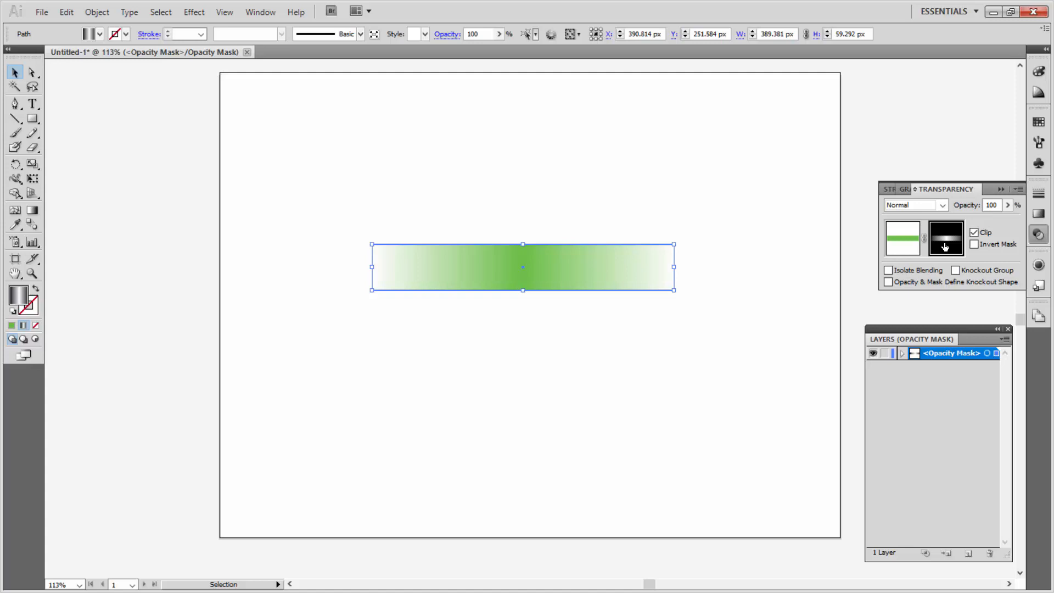
{"action": "left_click", "coordinate": [901, 245]}
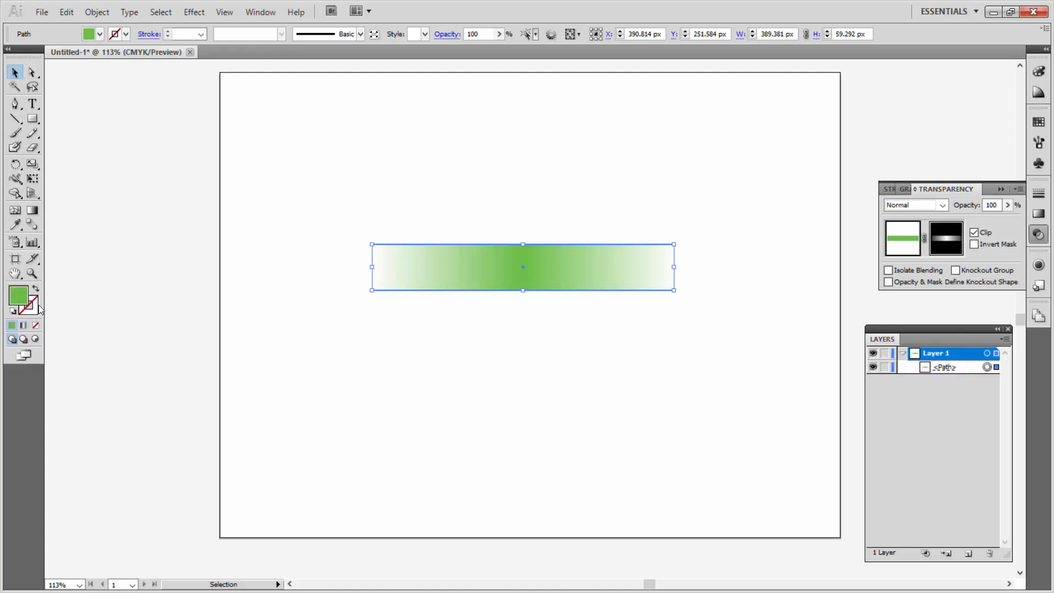
{"action": "double_click", "coordinate": [18, 295]}
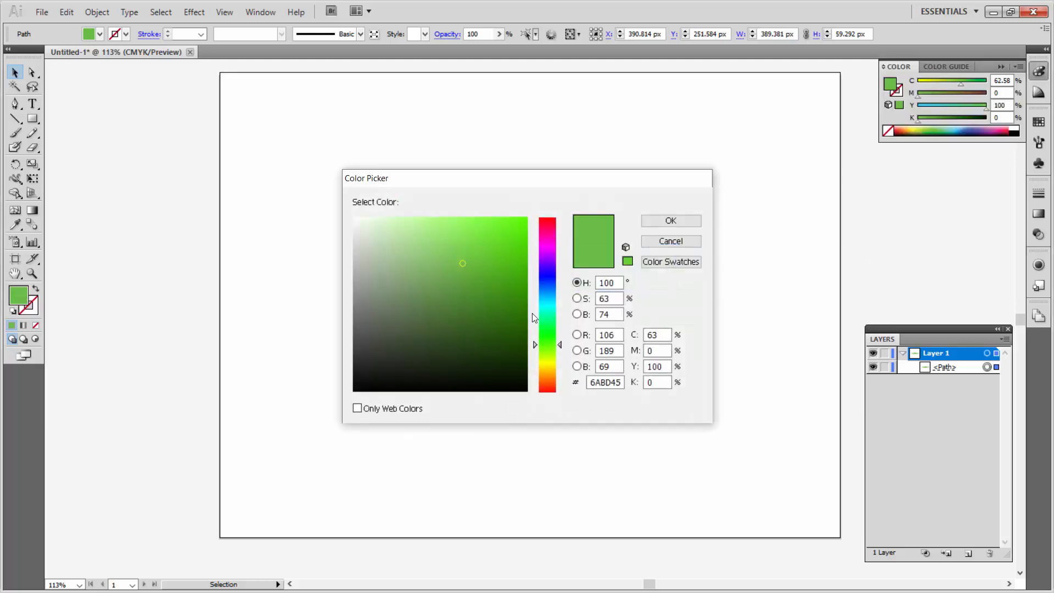
{"action": "left_click_drag", "start_coordinate": [547, 302], "coordinate": [531, 215]}
{"action": "left_click", "coordinate": [666, 226]}
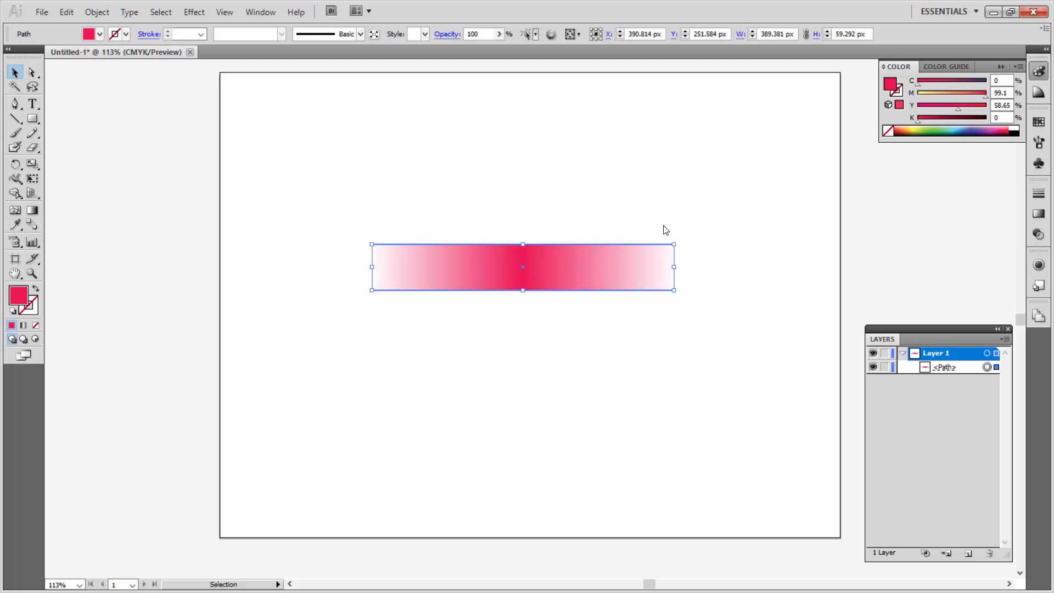
Check the transparency settings and the opacity mask commands available for the masked rectangle.
{"action": "left_click", "coordinate": [1037, 239]}
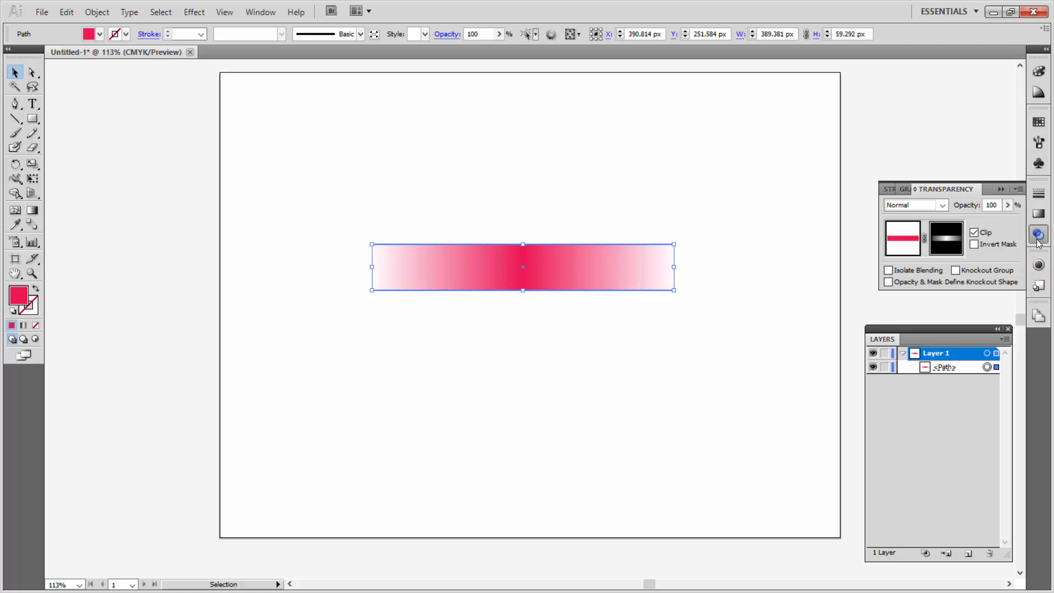
{"action": "left_click", "coordinate": [1020, 191]}
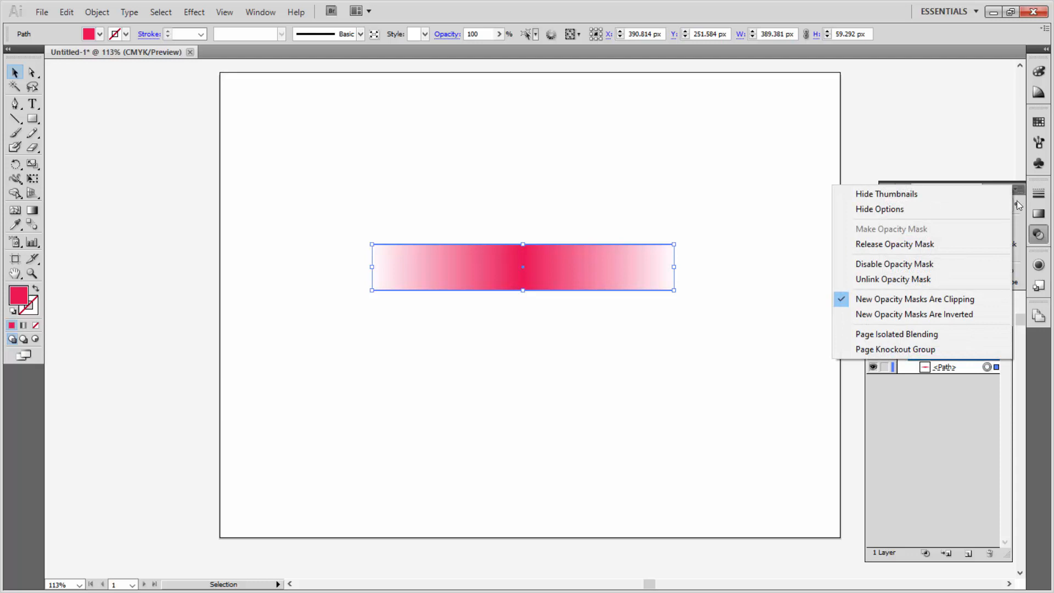
{"action": "left_click", "coordinate": [1021, 225]}
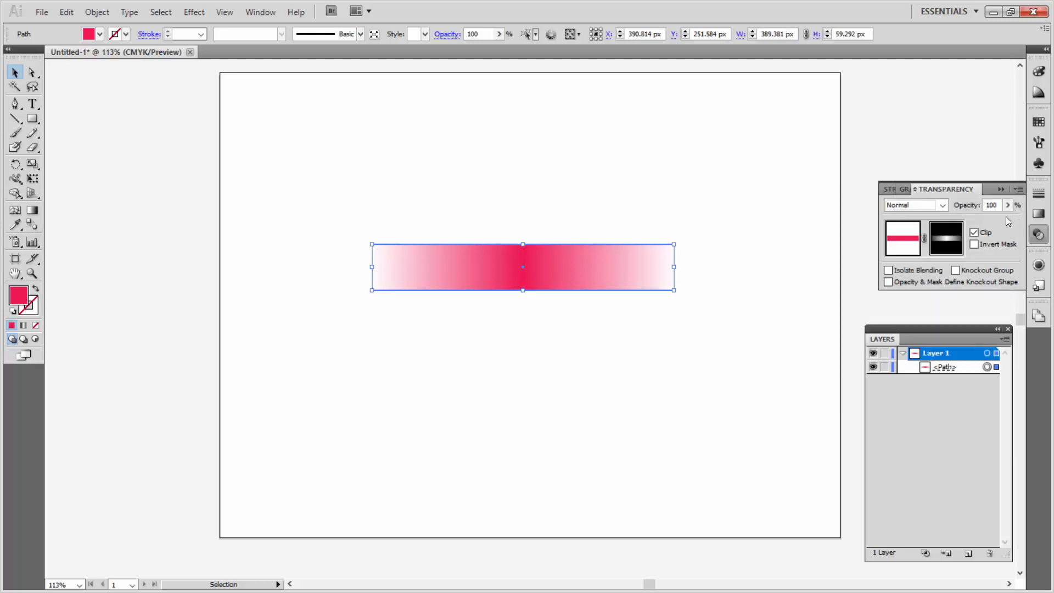